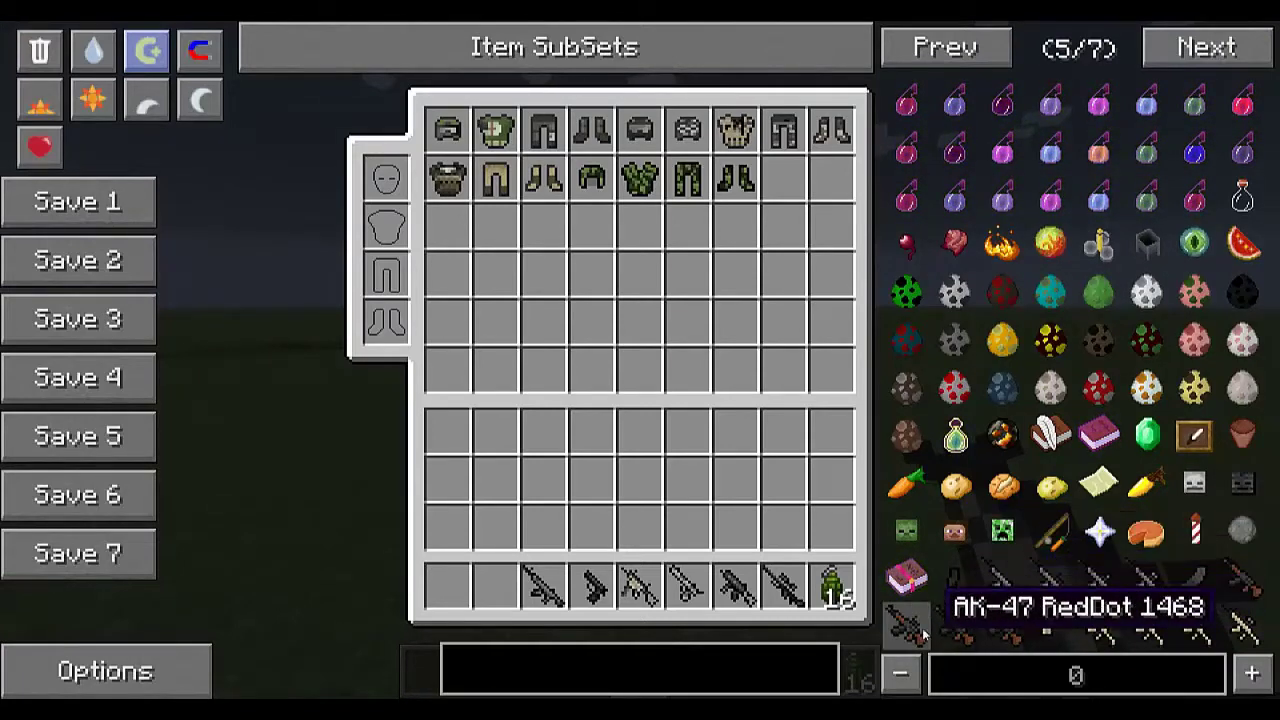
- Add an AK-47, an AK-47 RedDot, an AK-47 Holo and an AK-47 Acog to the inventory
{"action": "left_click", "coordinate": [1244, 575]}
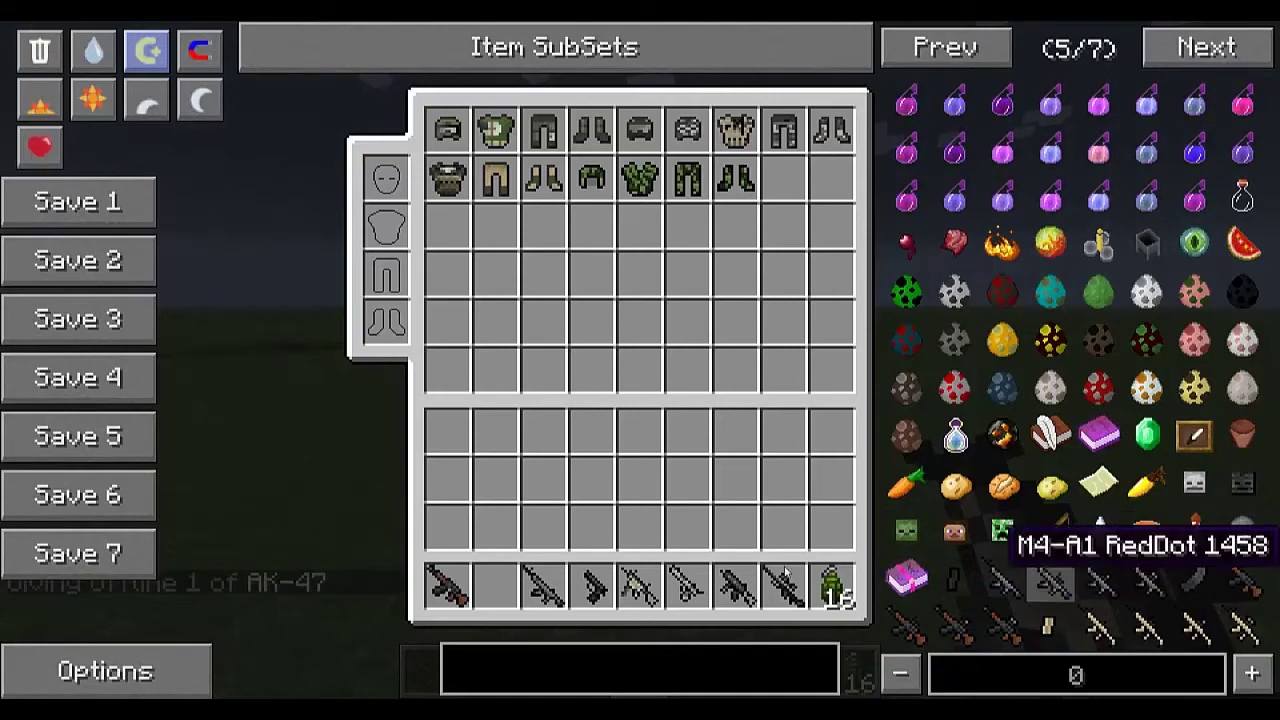
{"action": "left_click", "coordinate": [925, 625]}
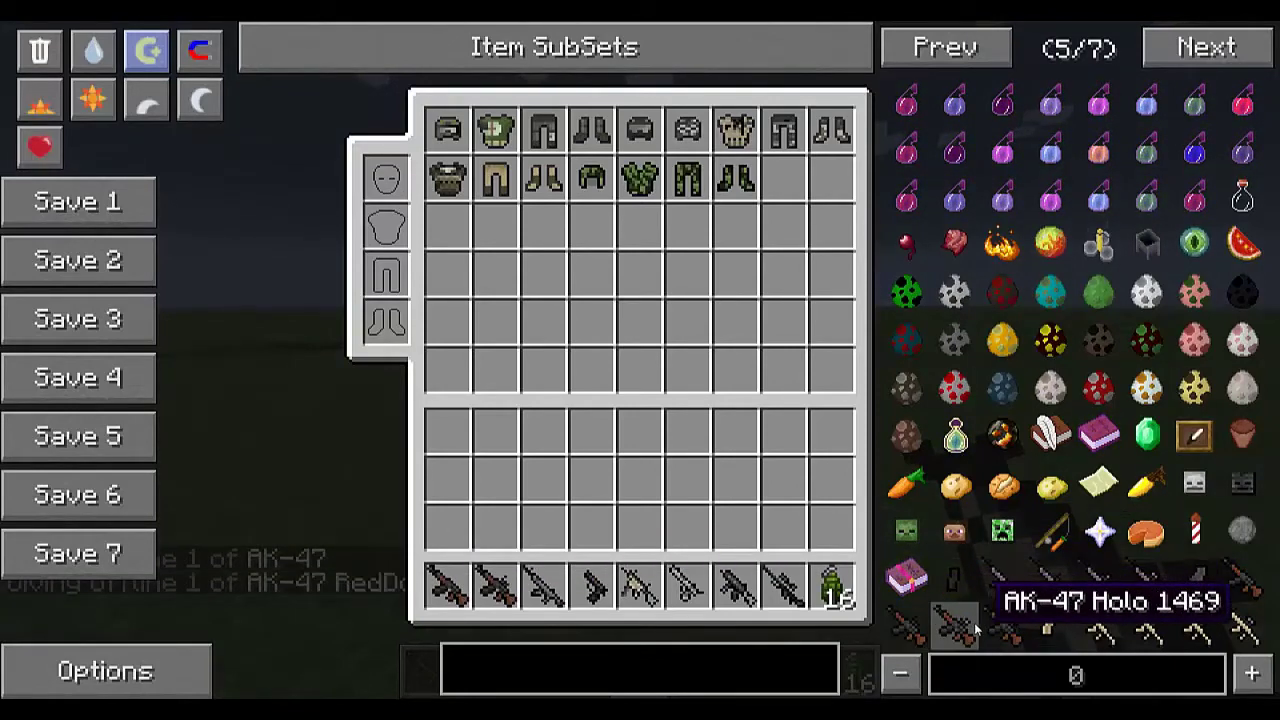
{"action": "left_click", "coordinate": [975, 625]}
{"action": "left_click", "coordinate": [1000, 630]}
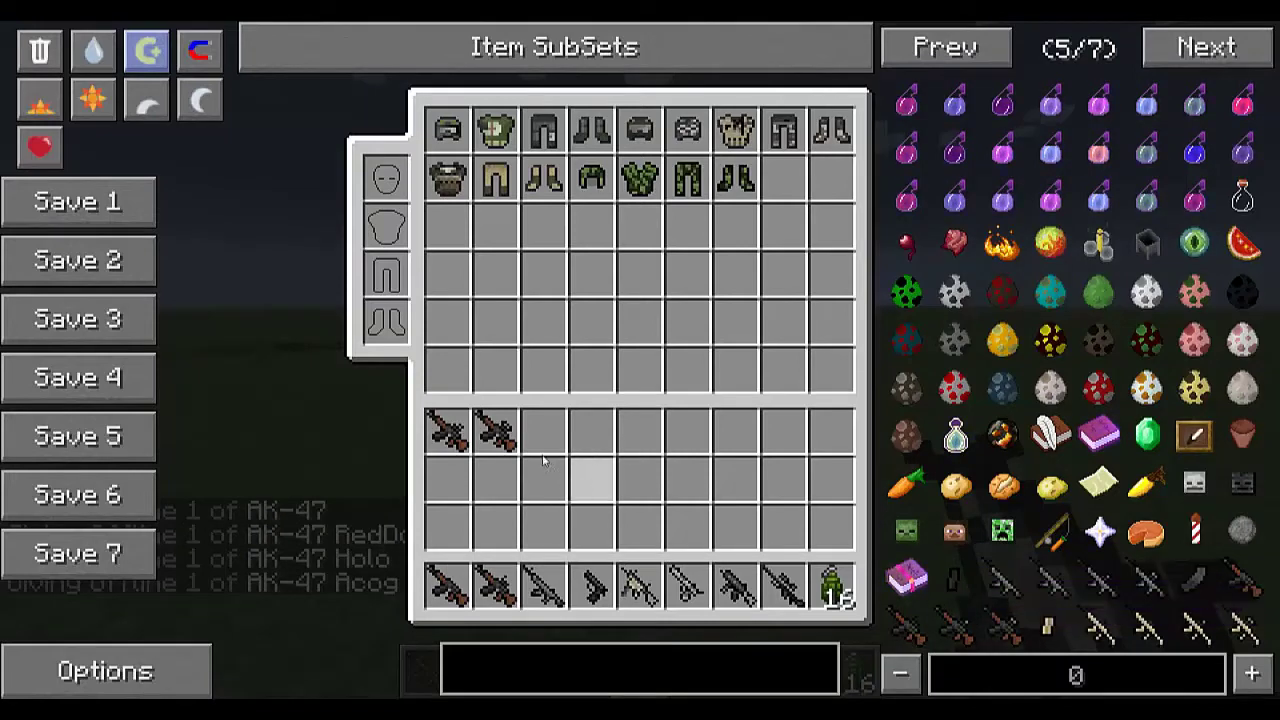
- Place the AK-47 Acog and AK-47 Holo in the third and fourth hotbar slots, replacing the guns there, and return to the game
{"action": "left_click", "coordinate": [497, 432]}
{"action": "left_click", "coordinate": [591, 585]}
{"action": "left_click", "coordinate": [591, 480]}
{"action": "left_click", "coordinate": [447, 430]}
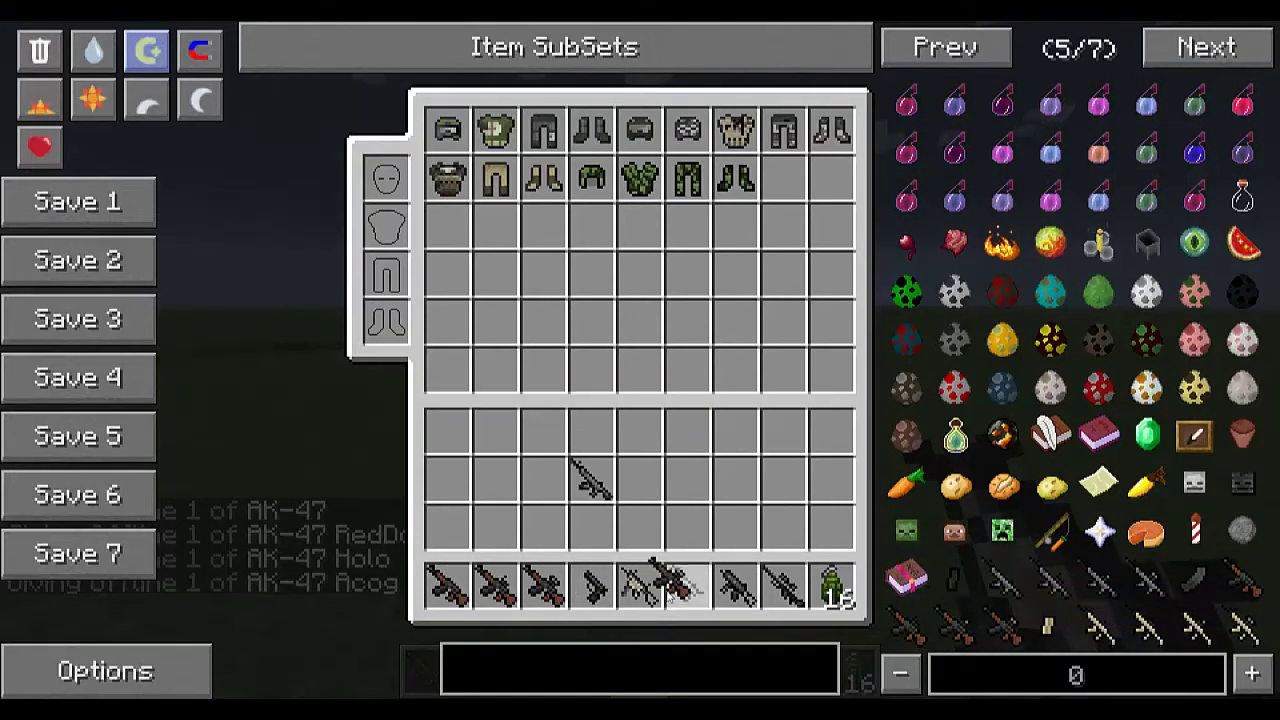
{"action": "key", "text": "e"}
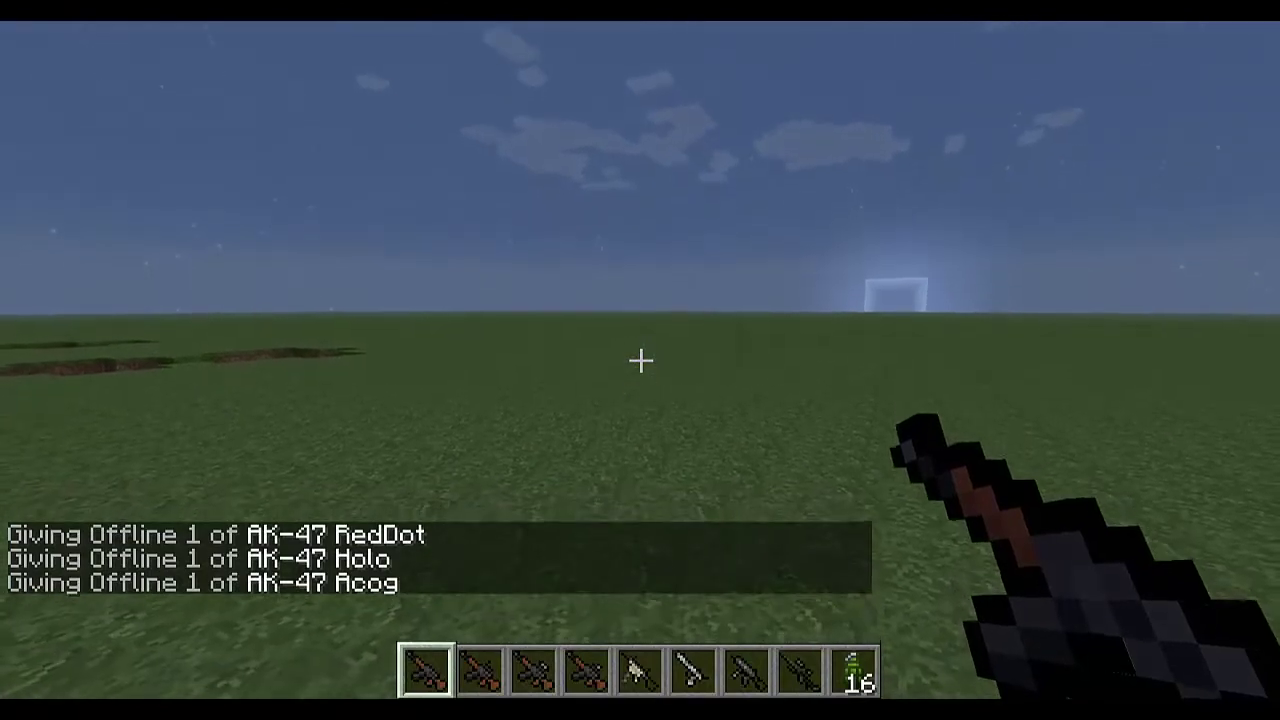
- Try aiming through the sights of the AK-47 RedDot, AK-47 Acog and AK-47 Holo
{"action": "key", "text": "2"}
{"action": "right_click", "coordinate": [640, 360]}
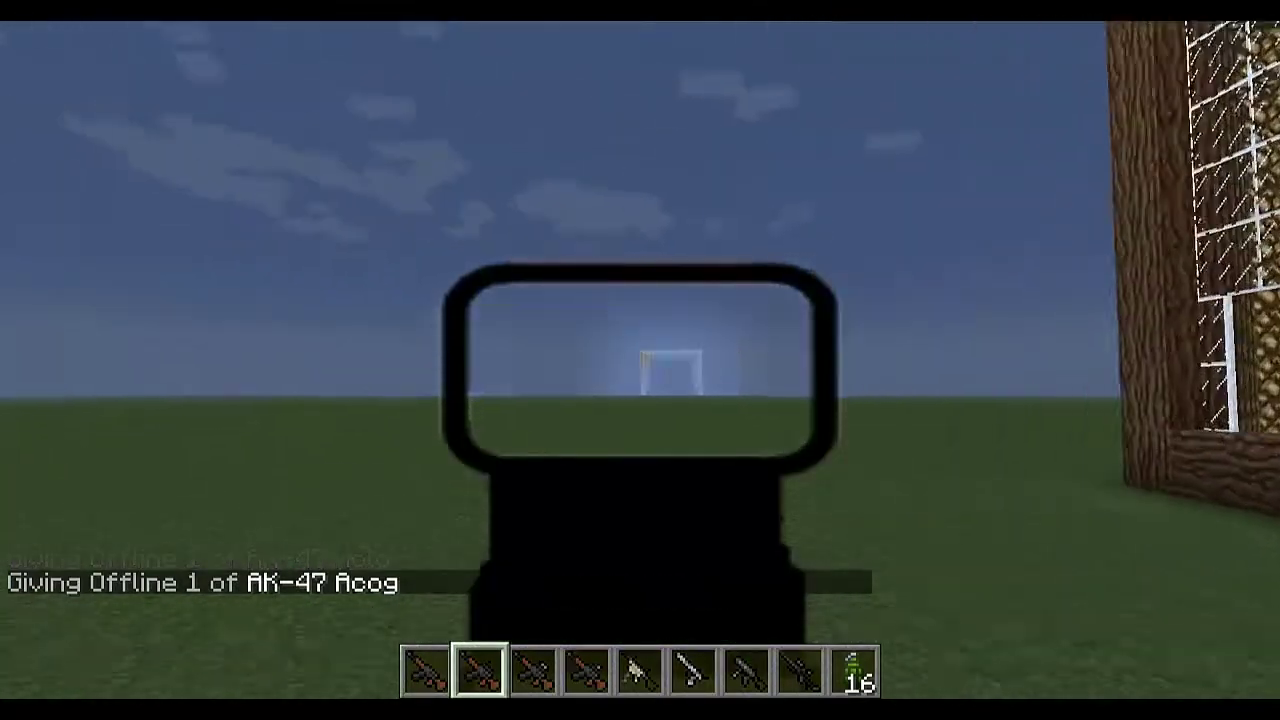
{"action": "right_click", "coordinate": [640, 360]}
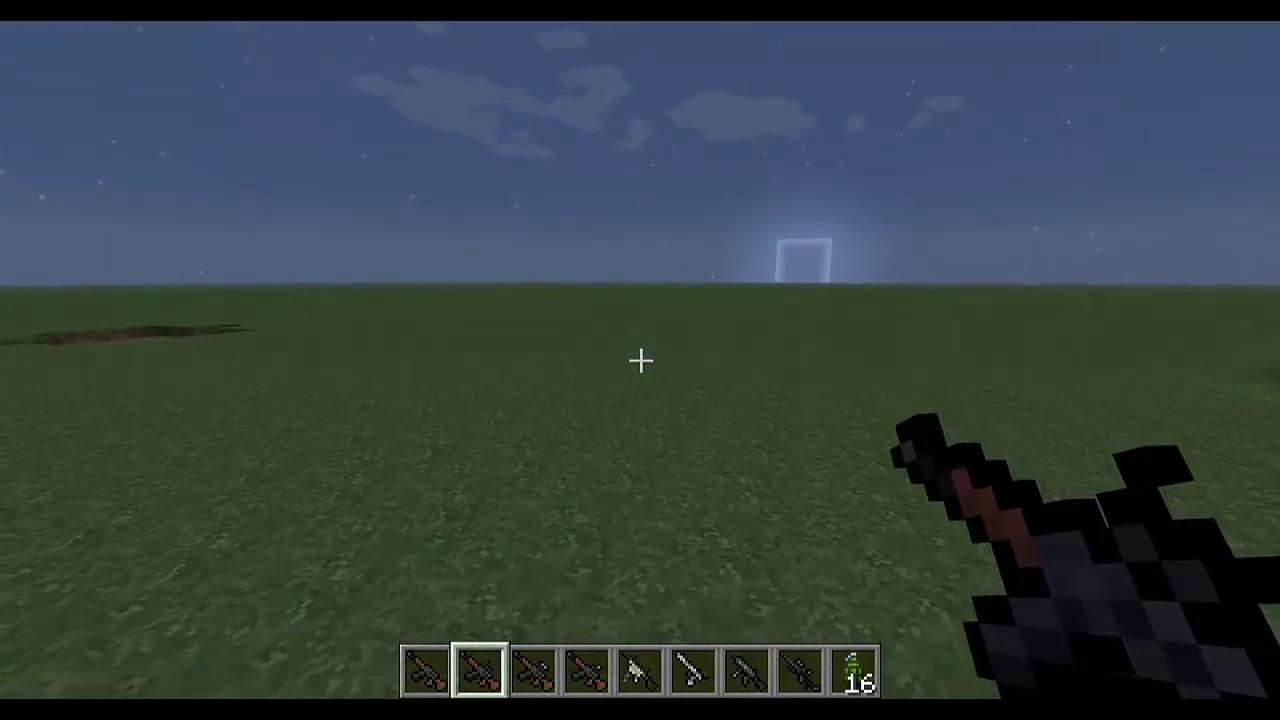
{"action": "key", "text": "4"}
{"action": "right_click", "coordinate": [640, 360]}
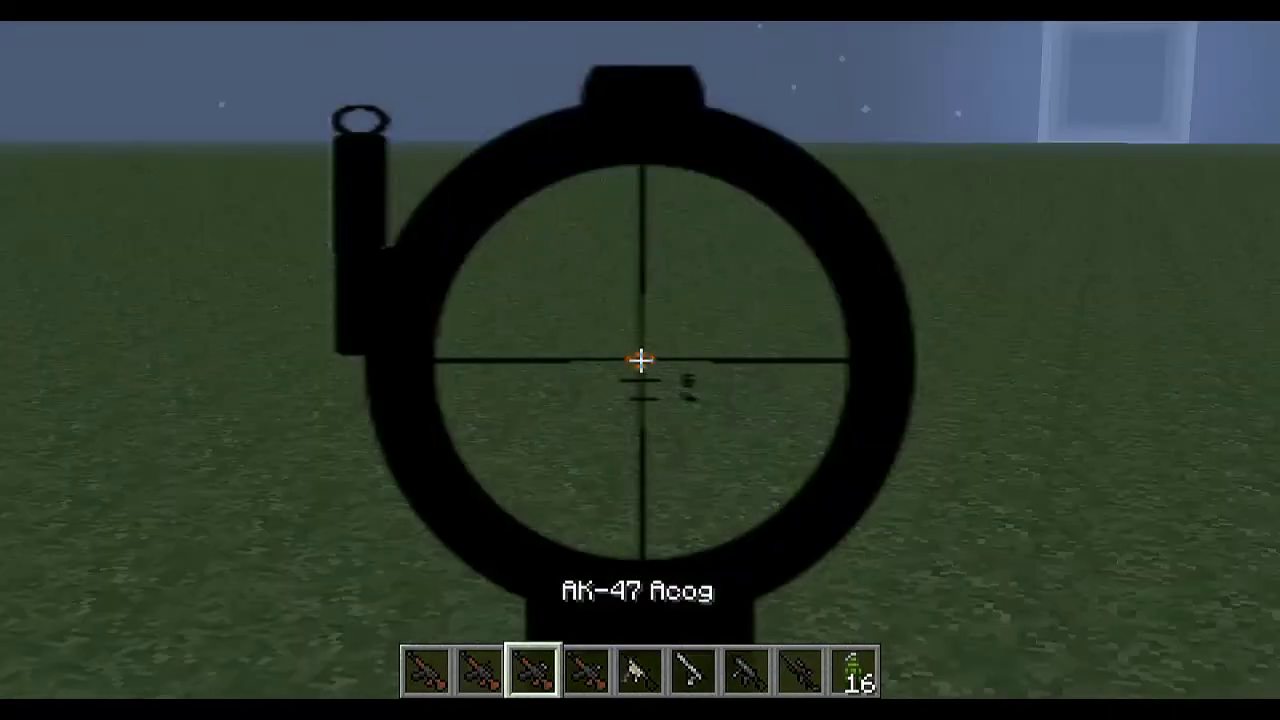
{"action": "right_click", "coordinate": [640, 360]}
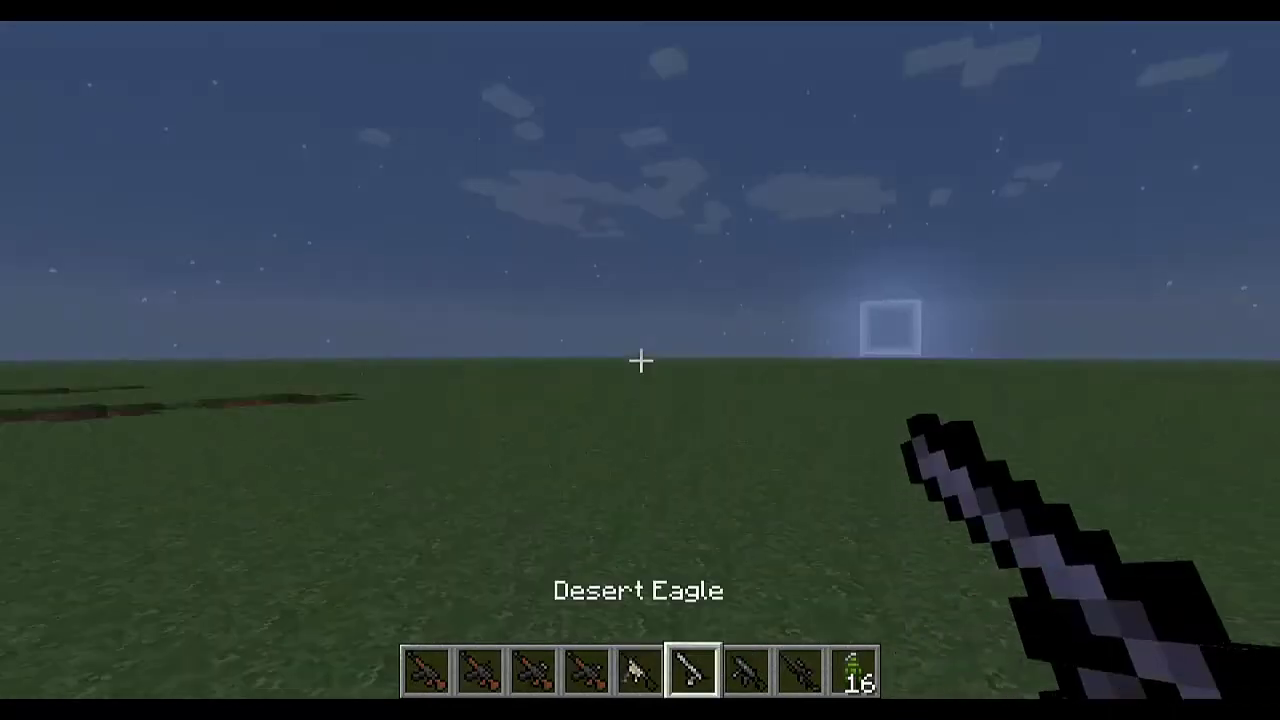
{"action": "right_click", "coordinate": [640, 360]}
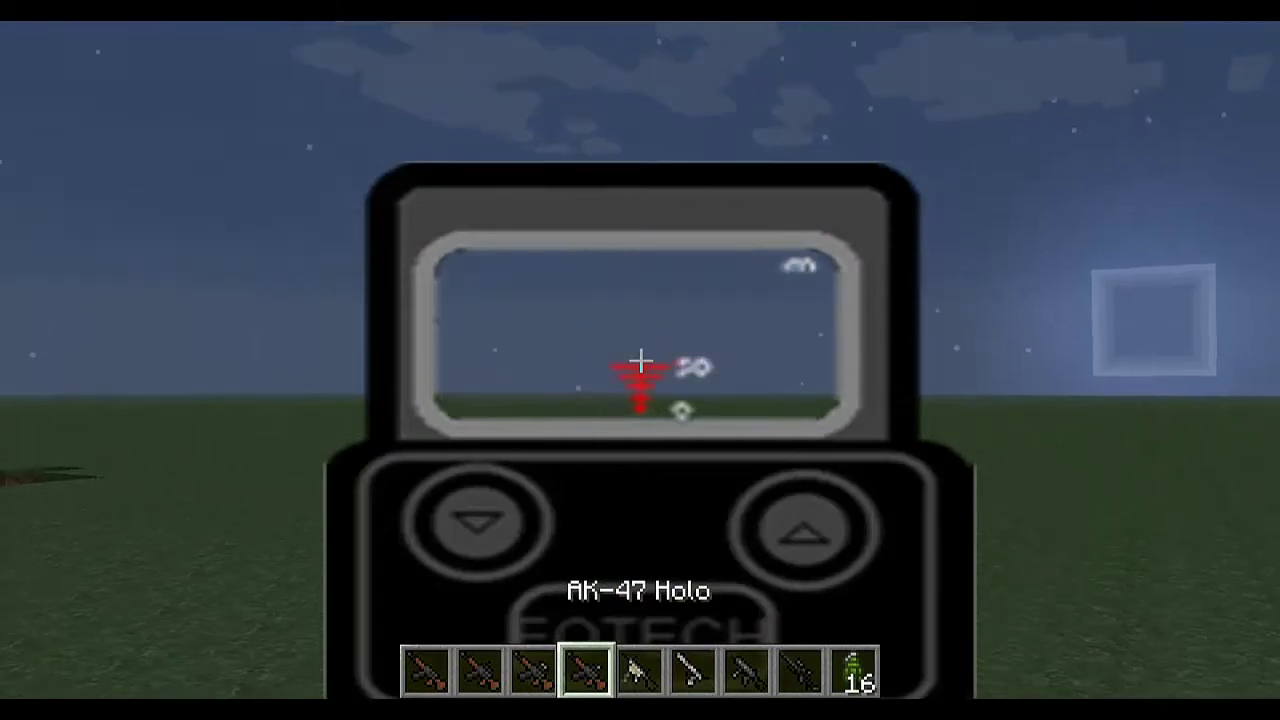
{"action": "right_click", "coordinate": [640, 360]}
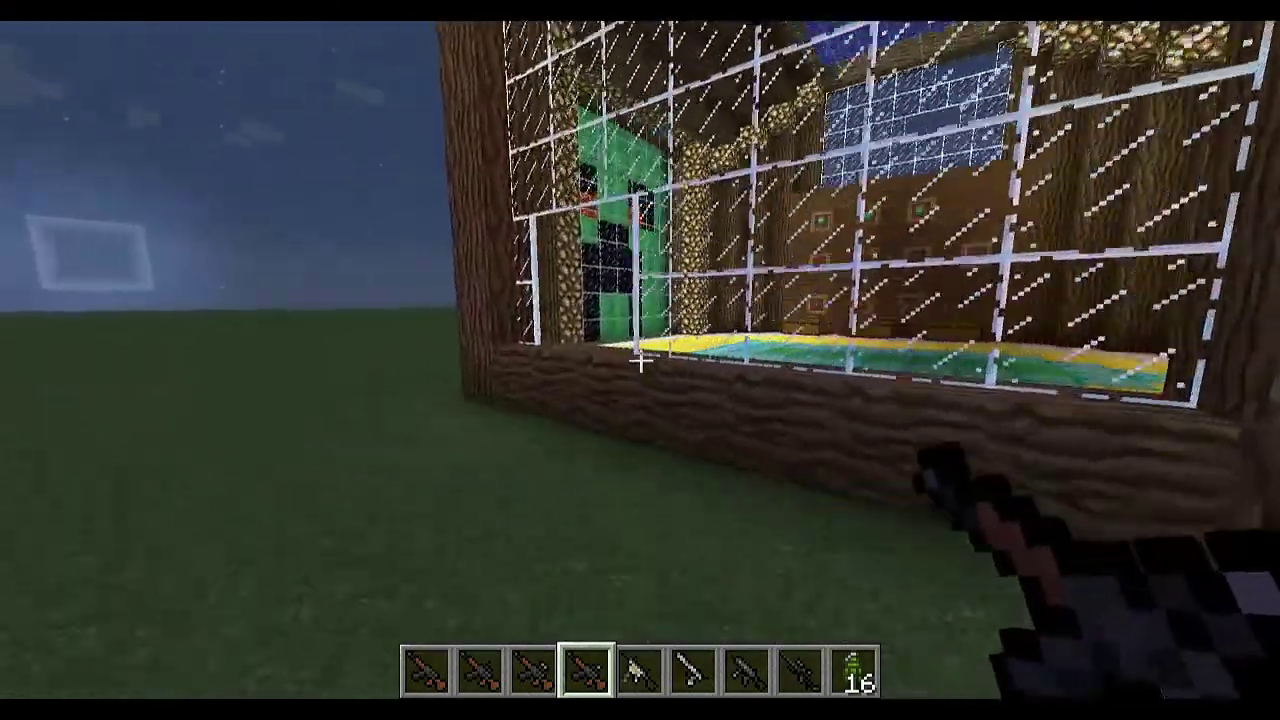
- Enter the house and fill the gap in its large window with glass panes (Pannello di Vetro)
{"action": "key", "text": "w"}
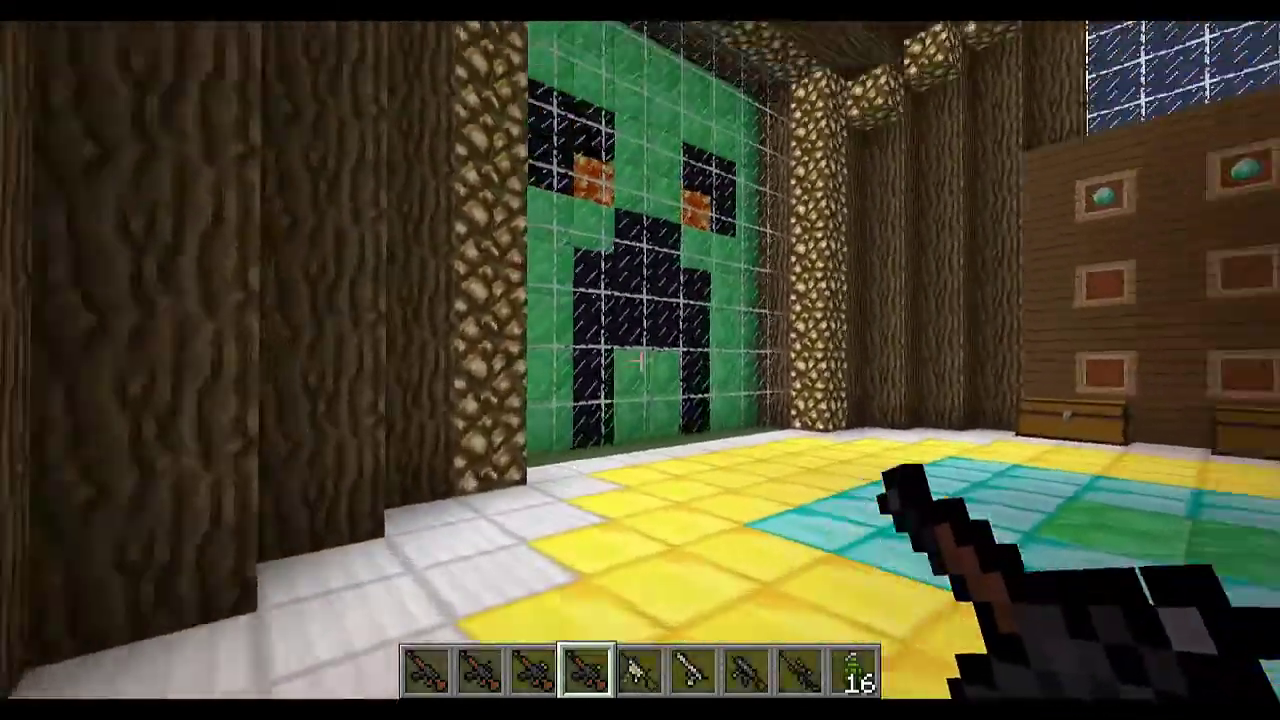
{"action": "key", "text": "e"}
{"action": "key", "text": "e"}
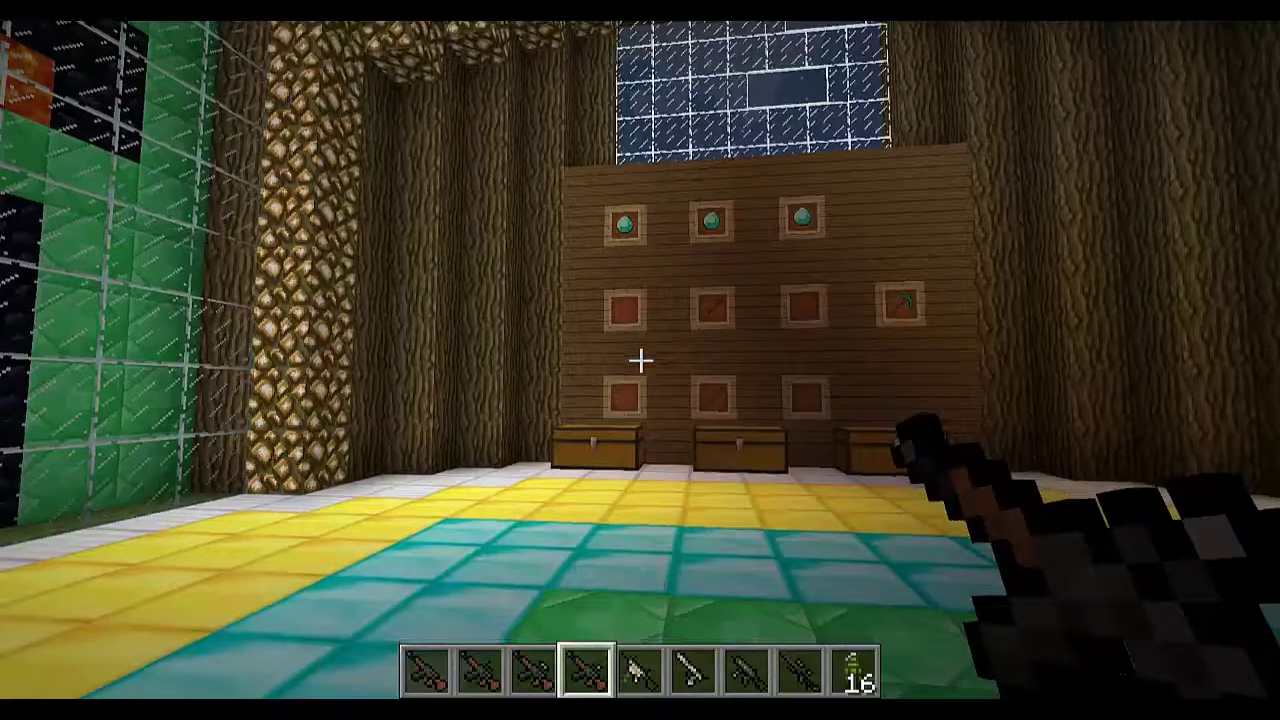
{"action": "scroll", "coordinate": [640, 360], "scroll_direction": "down", "scroll_amount": 2}
{"action": "key", "text": "w"}
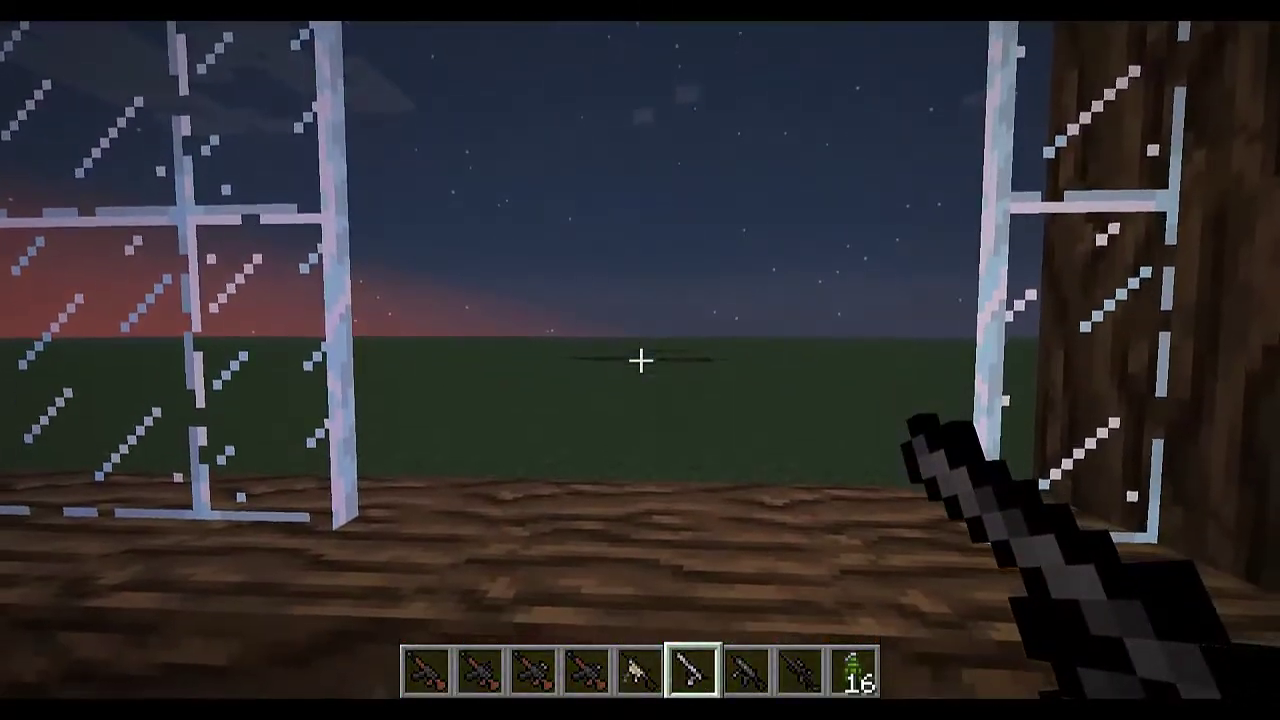
{"action": "key", "text": "s"}
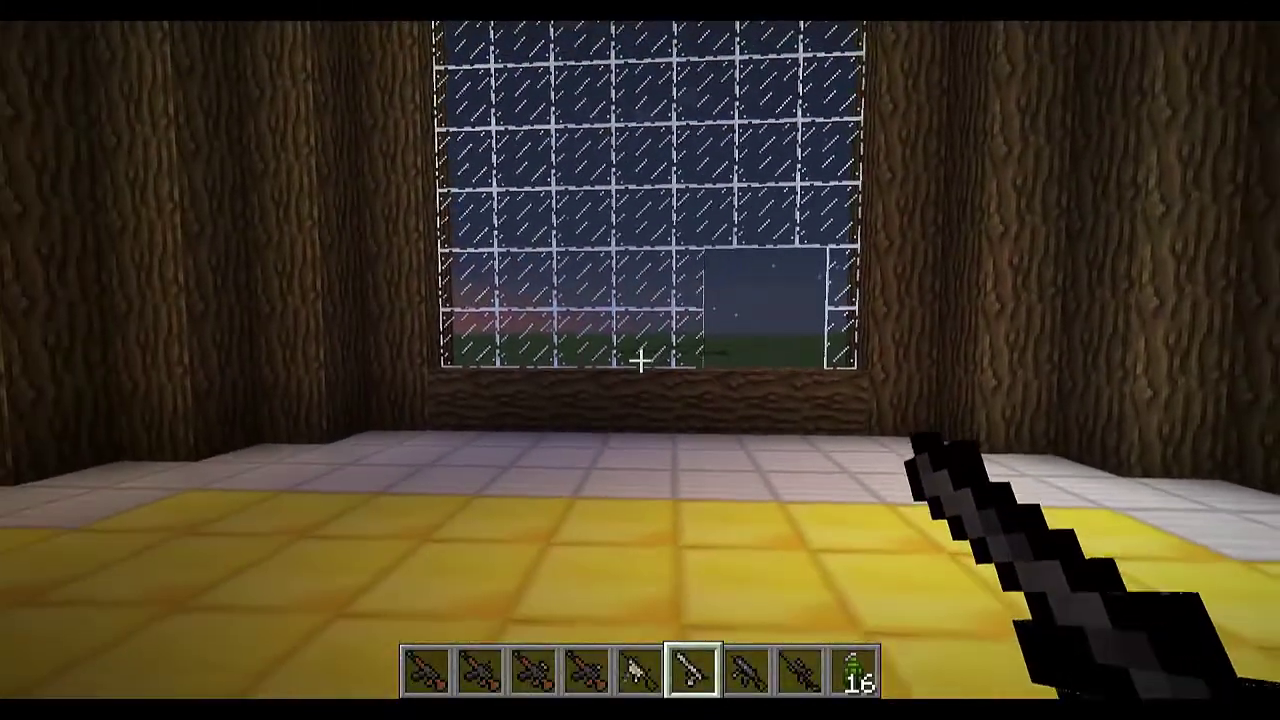
{"action": "key", "text": "w"}
{"action": "scroll", "coordinate": [640, 360], "scroll_direction": "down", "scroll_amount": 1}
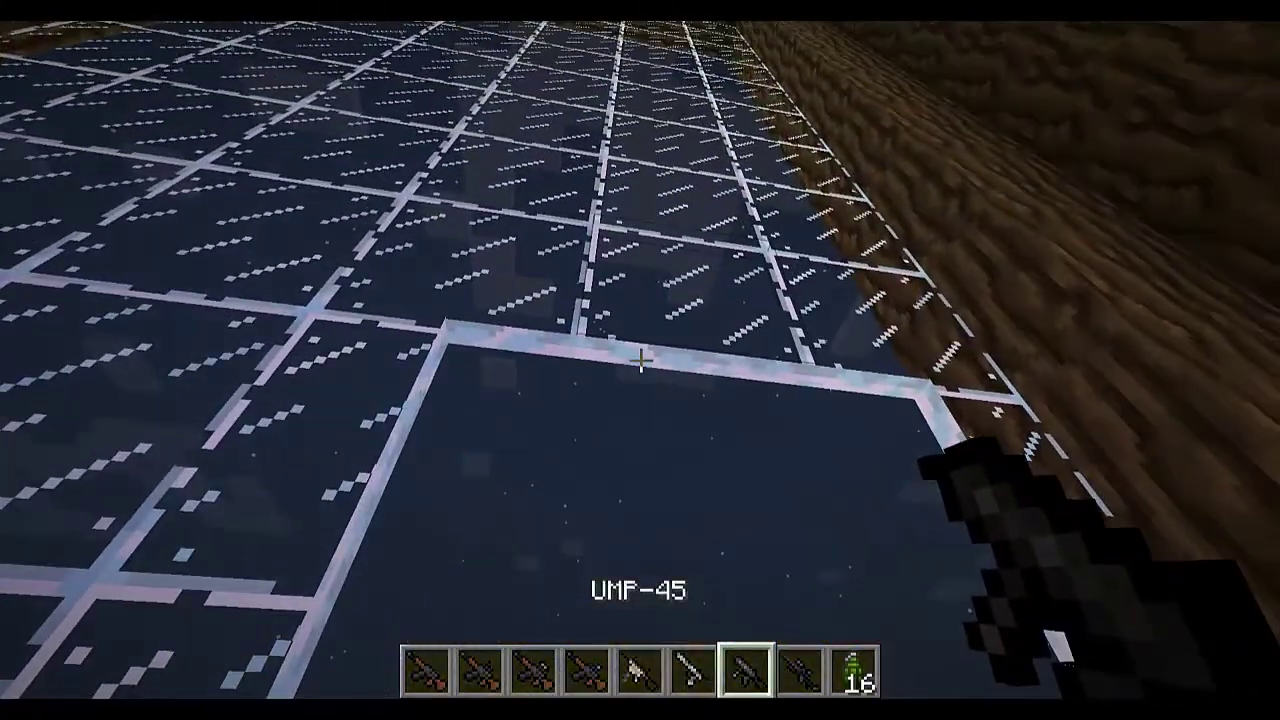
{"action": "middle_click", "coordinate": [640, 360]}
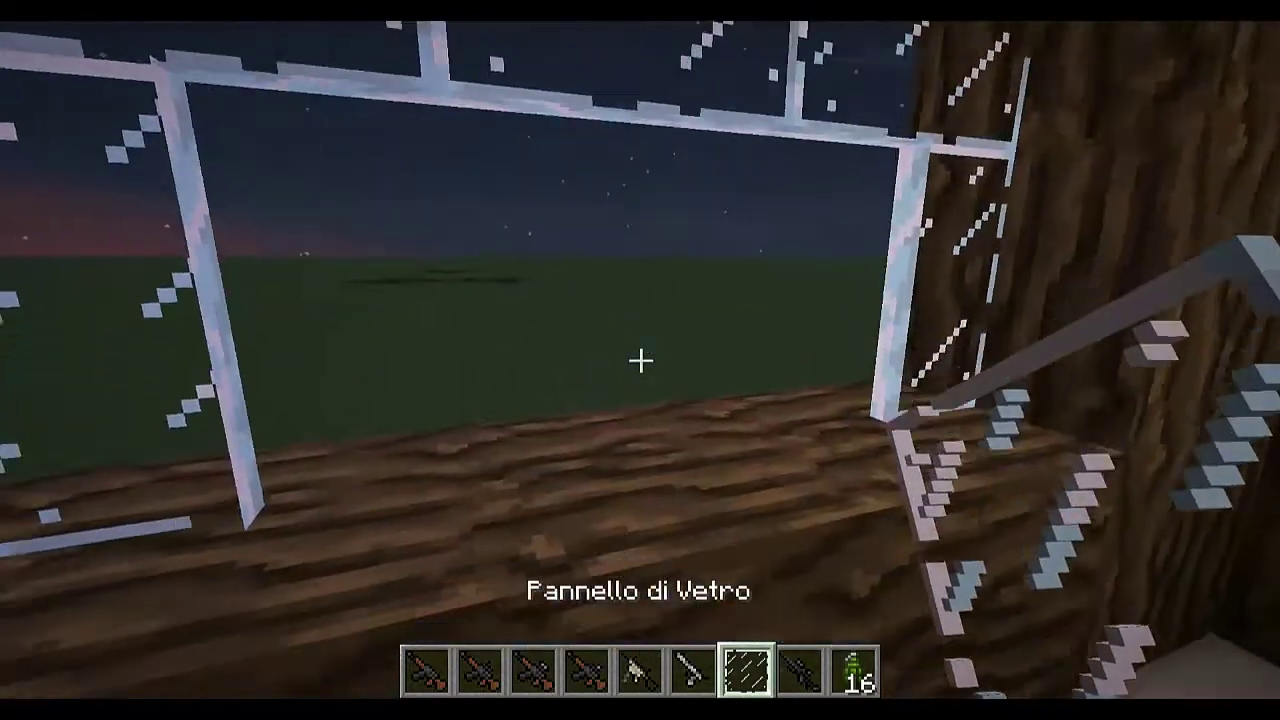
{"action": "key", "text": "s"}
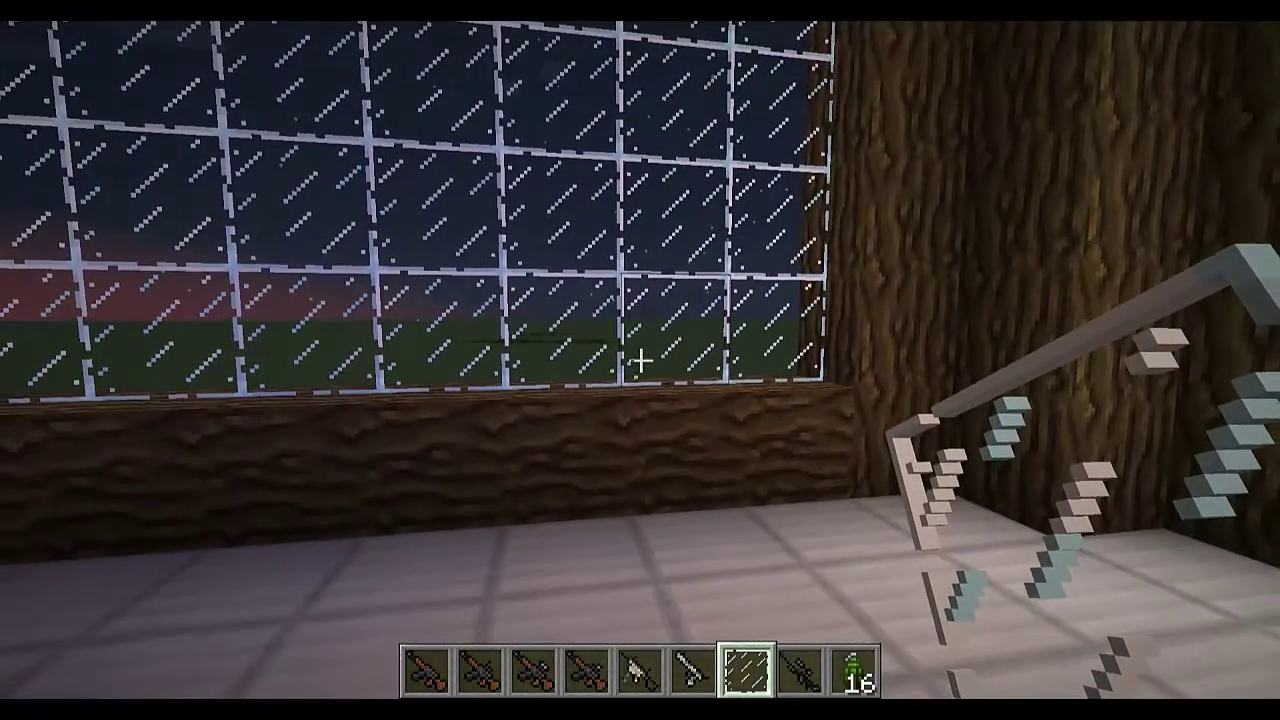
{"action": "key", "text": "a"}
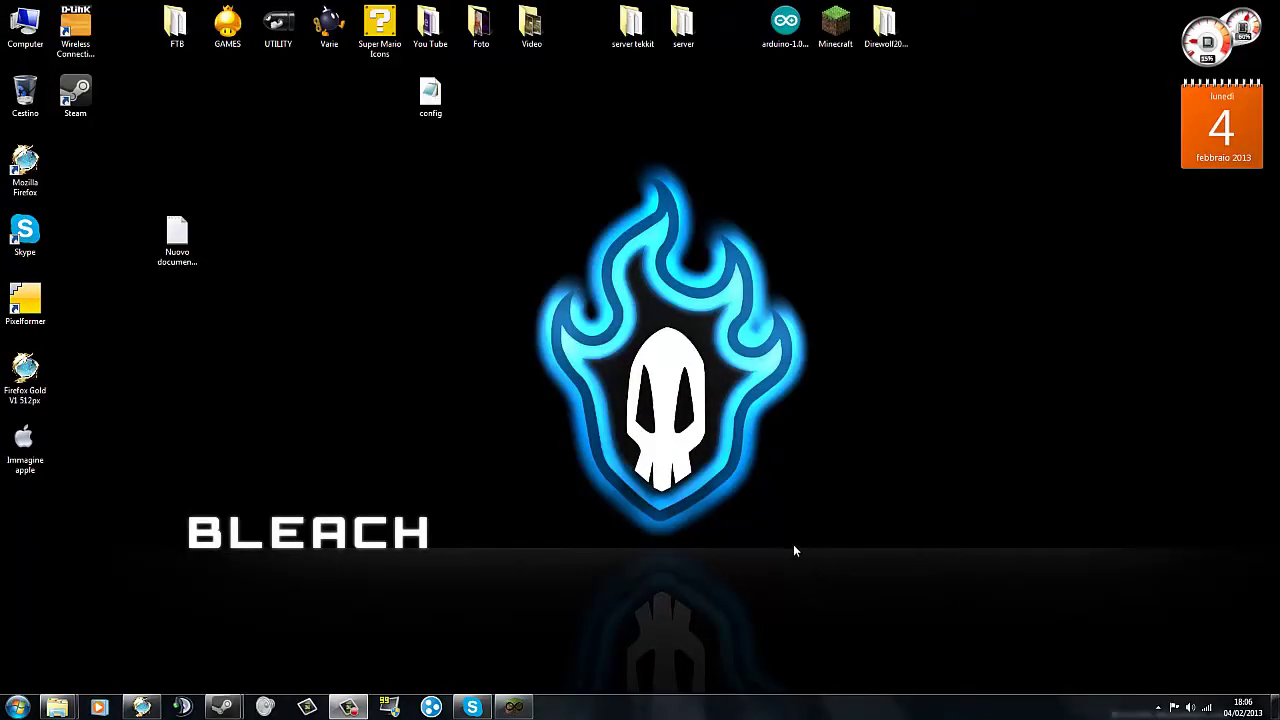
{"action": "left_click_drag", "start_coordinate": [811, 546], "coordinate": [519, 162]}
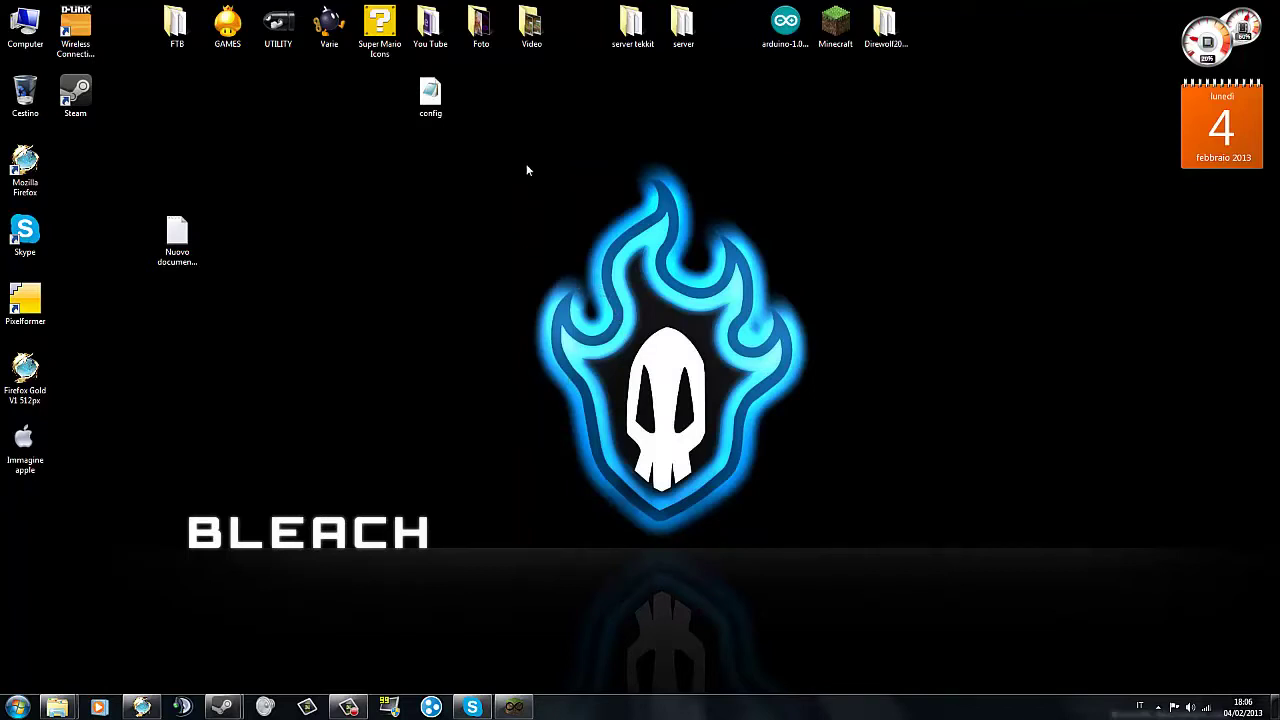
{"action": "left_click_drag", "start_coordinate": [524, 160], "coordinate": [820, 542]}
- Open the minecraftforge-universal-1.4.7-6.6.0.497 archive from the Mods folder in 7-Zip and snap its window to the right half of the screen
{"action": "mouse_move", "coordinate": [57, 707]}
{"action": "mouse_move", "coordinate": [252, 618]}
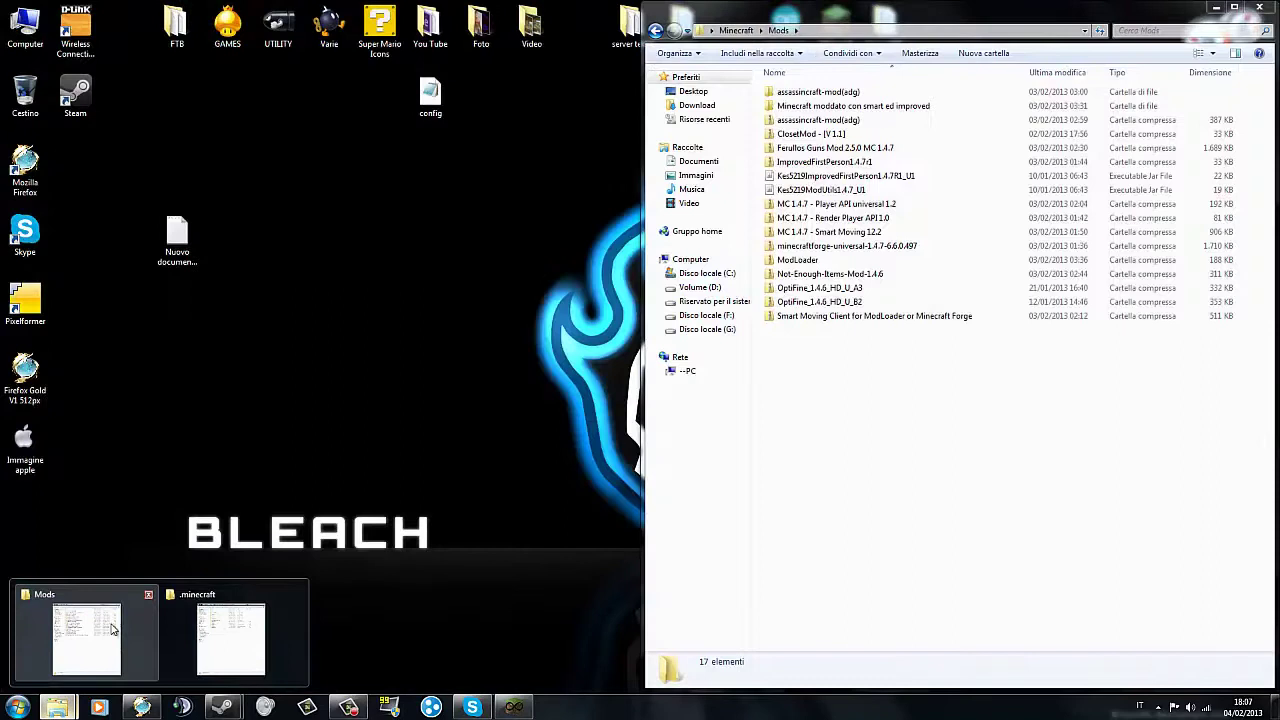
{"action": "left_click", "coordinate": [87, 638]}
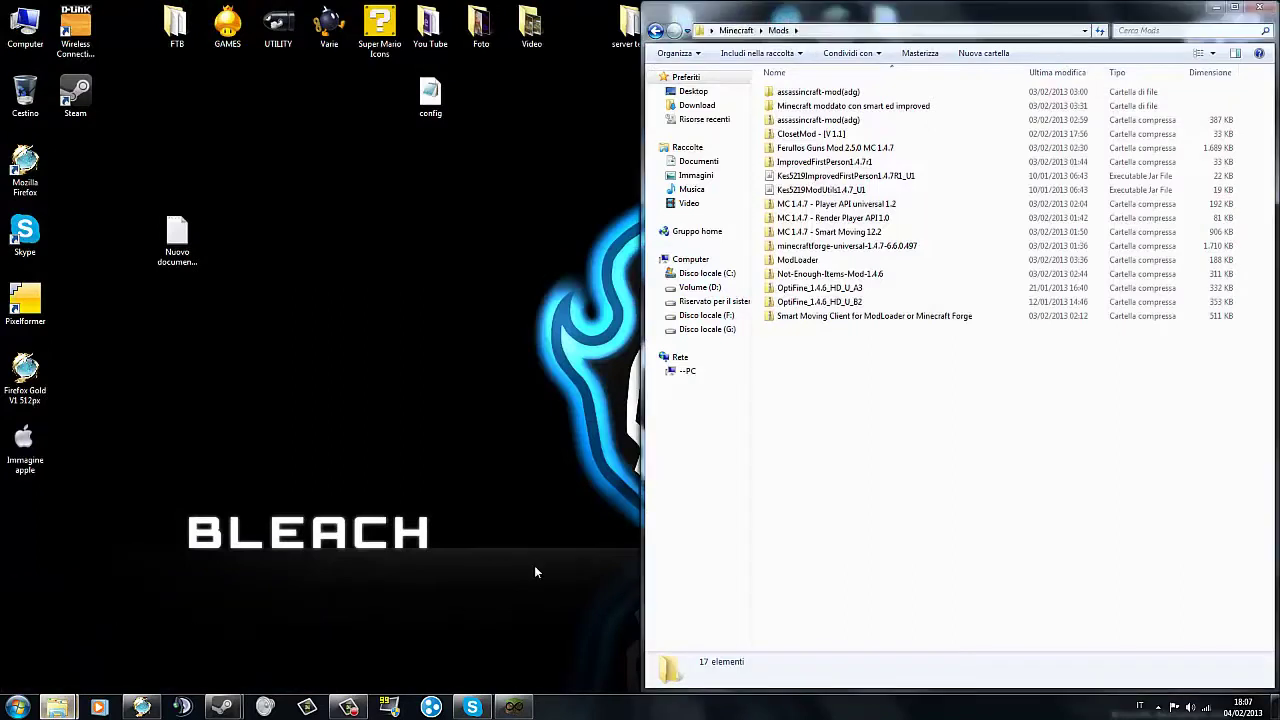
{"action": "left_click", "coordinate": [866, 249]}
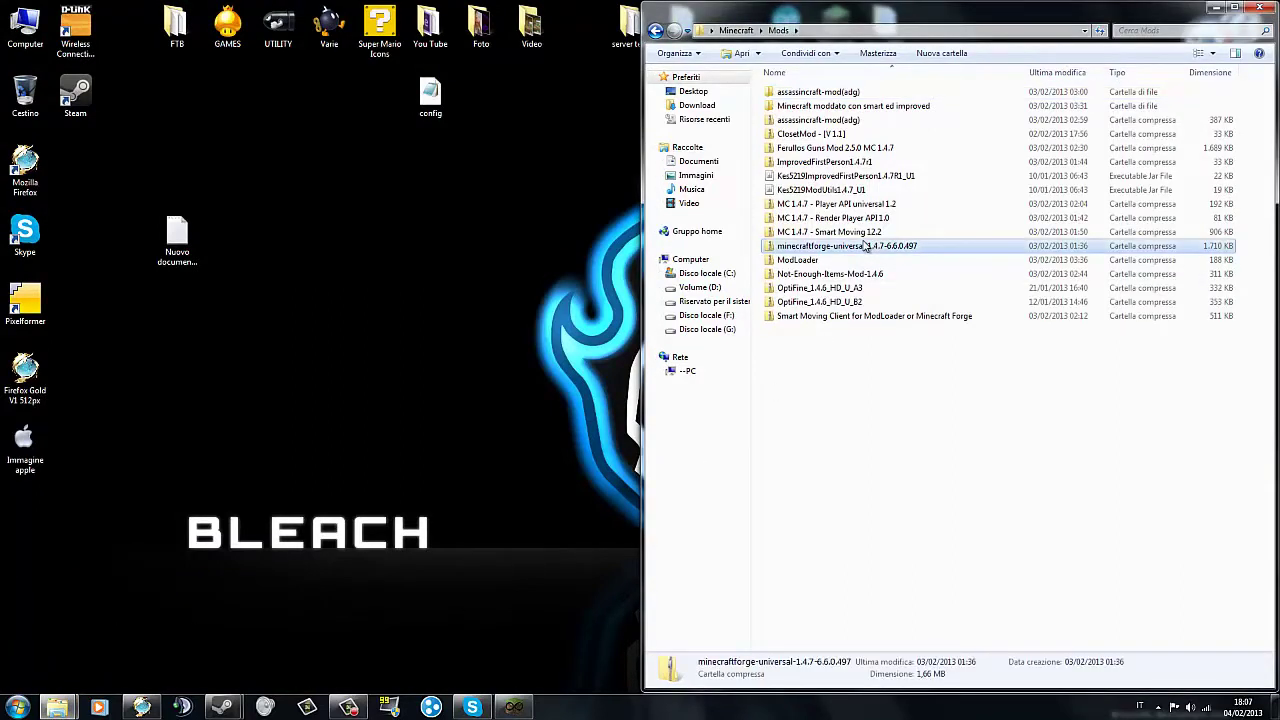
{"action": "right_click", "coordinate": [787, 247]}
{"action": "mouse_move", "coordinate": [818, 301]}
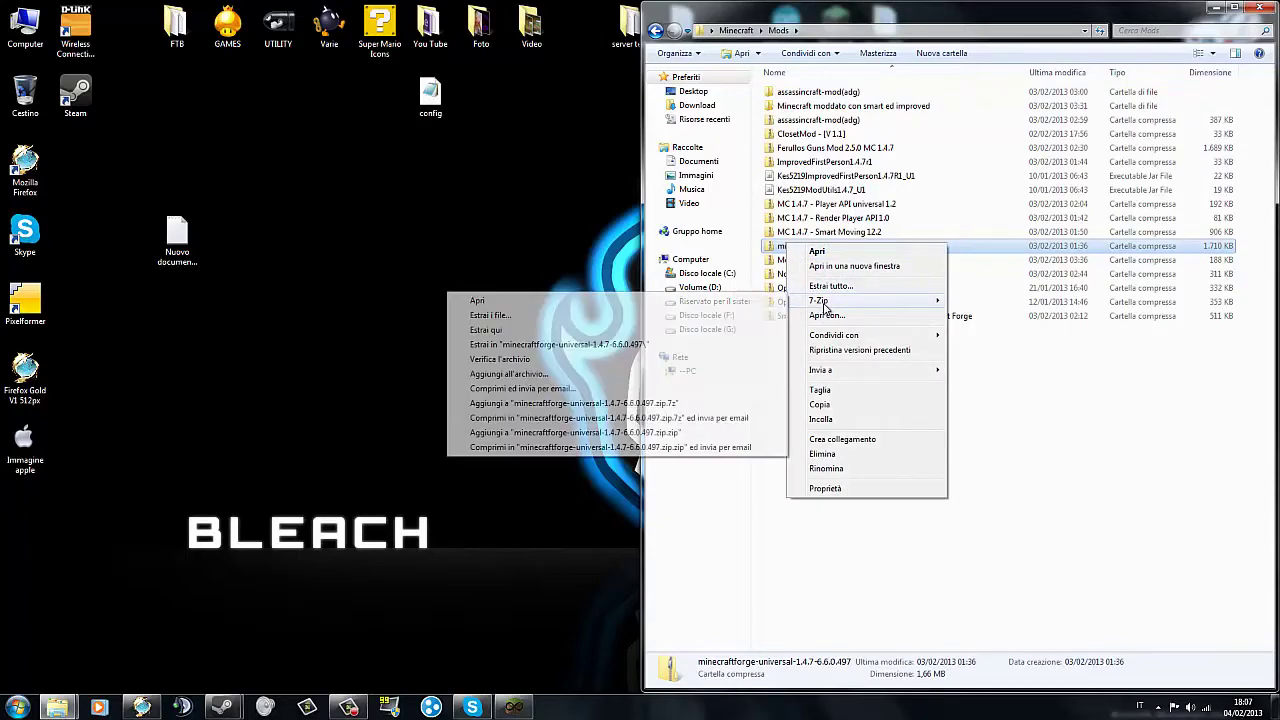
{"action": "left_click", "coordinate": [720, 302]}
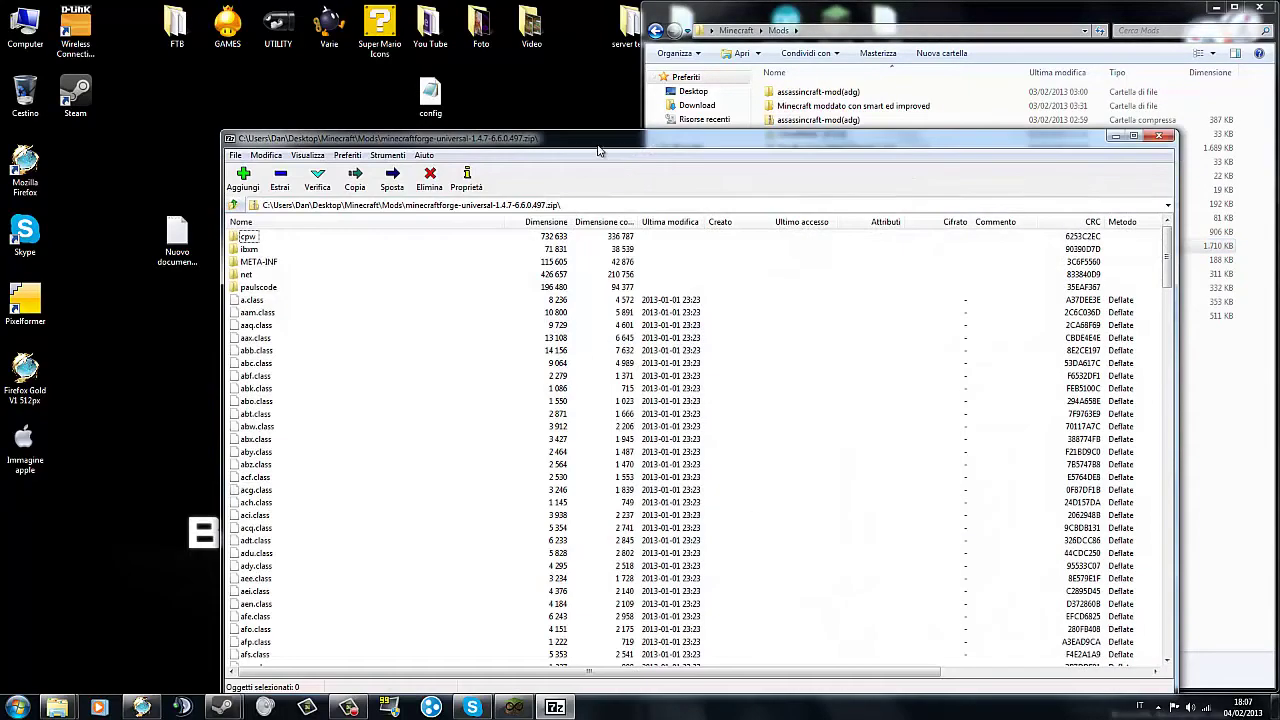
{"action": "key", "text": "super+Right"}
- Open the minecraft jar from the .minecraft bin folder in 7-Zip and snap its window to the left half of the screen
{"action": "mouse_move", "coordinate": [56, 703]}
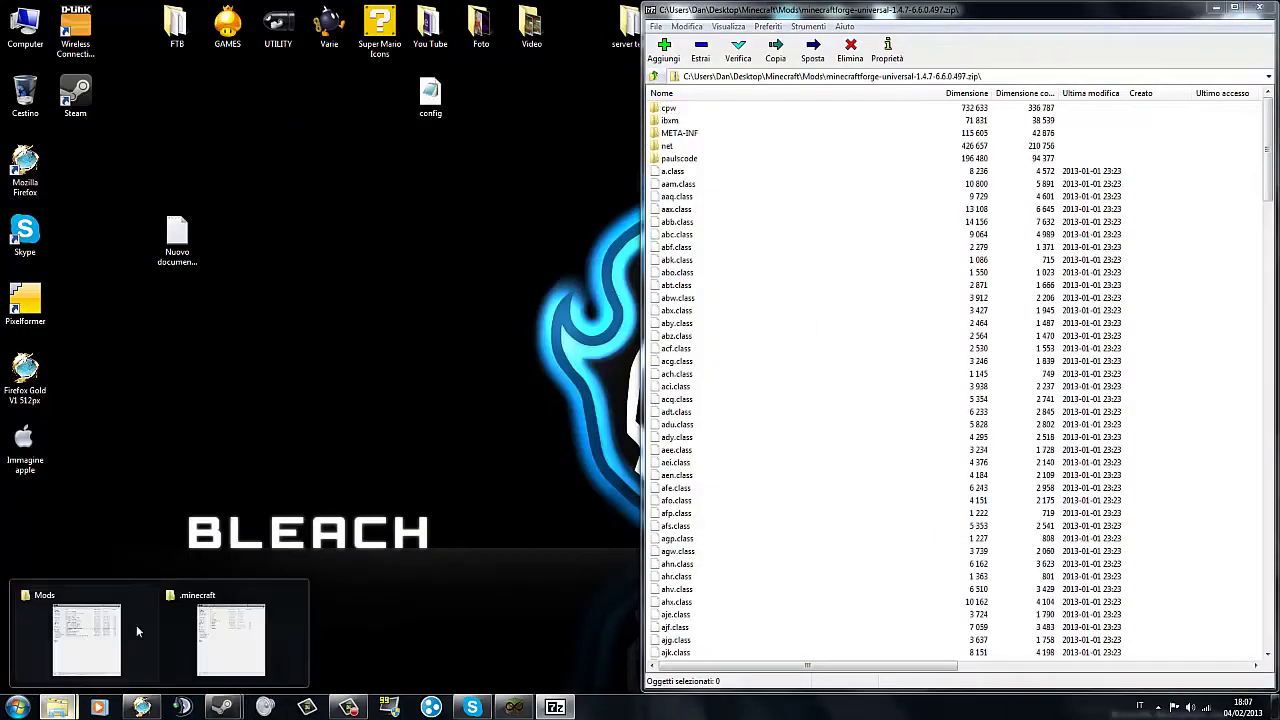
{"action": "left_click", "coordinate": [217, 614]}
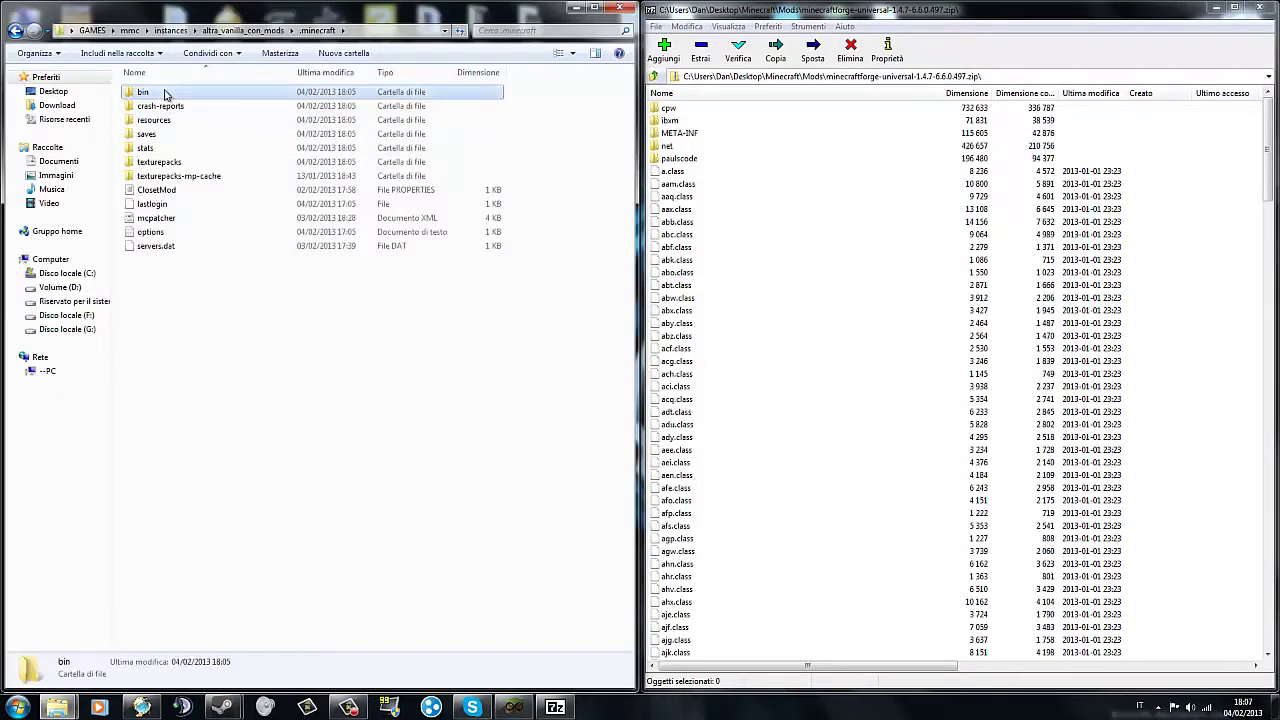
{"action": "double_click", "coordinate": [165, 93]}
{"action": "right_click", "coordinate": [152, 151]}
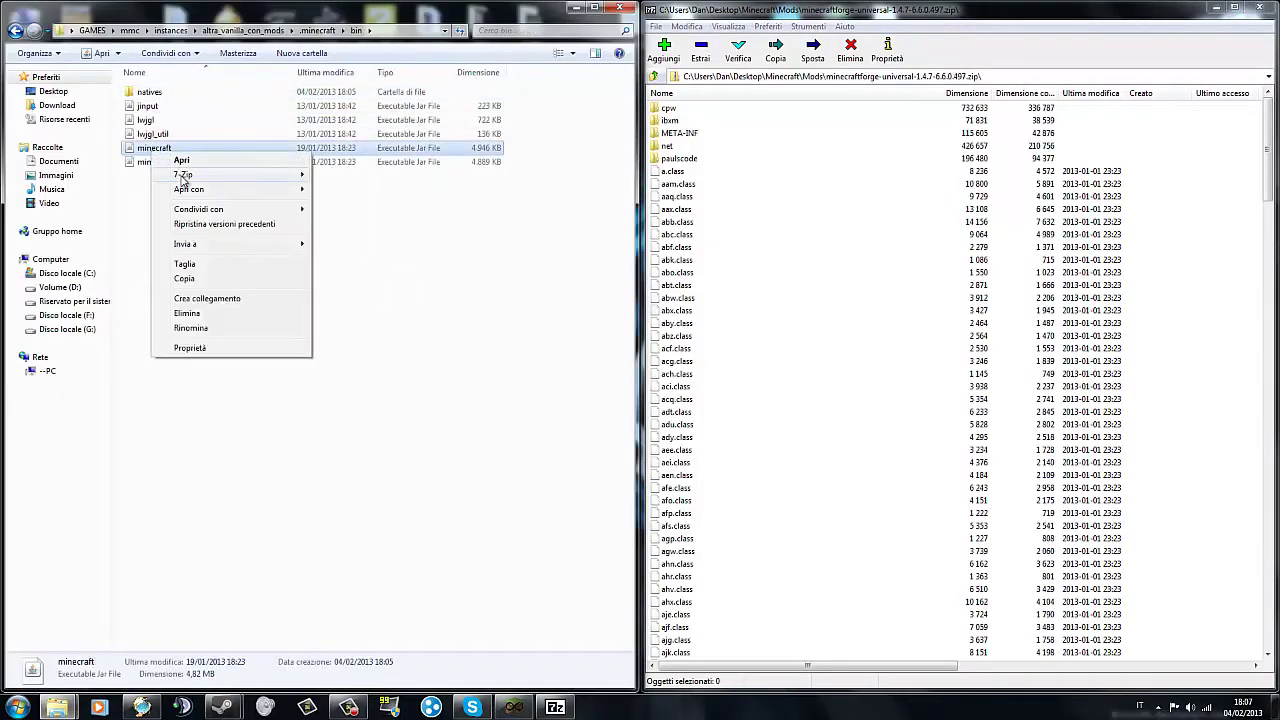
{"action": "mouse_move", "coordinate": [200, 189]}
{"action": "left_click", "coordinate": [428, 191]}
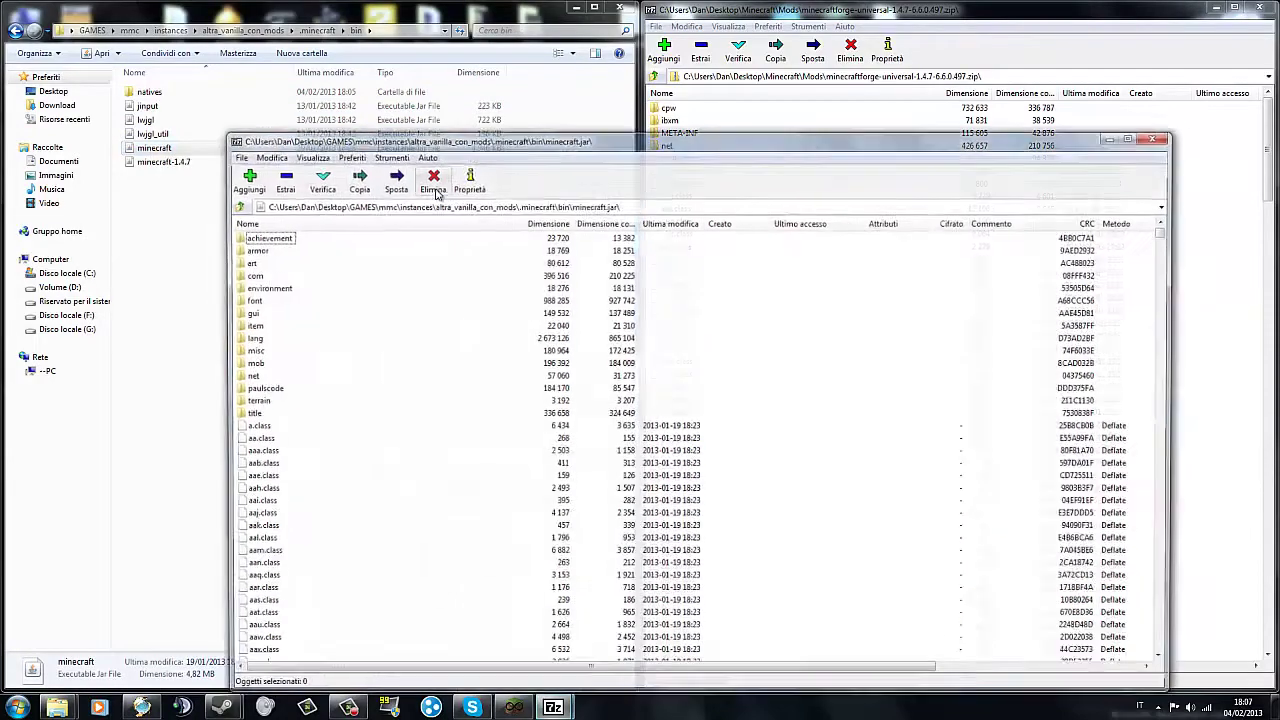
{"action": "key", "text": "super+Left"}
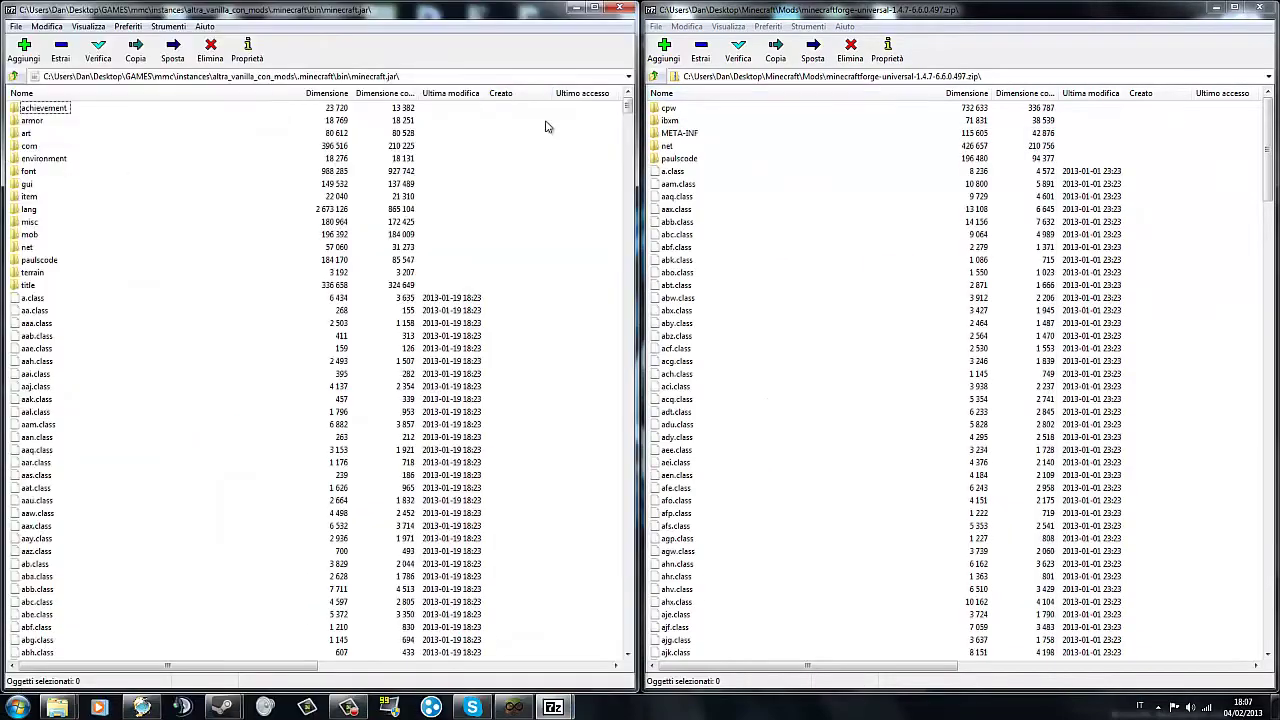
- Copy all files and folders of the Minecraft Forge archive into minecraft.jar and confirm the copy
{"action": "left_click", "coordinate": [656, 110]}
{"action": "scroll", "coordinate": [670, 200], "scroll_direction": "down", "scroll_amount": 20}
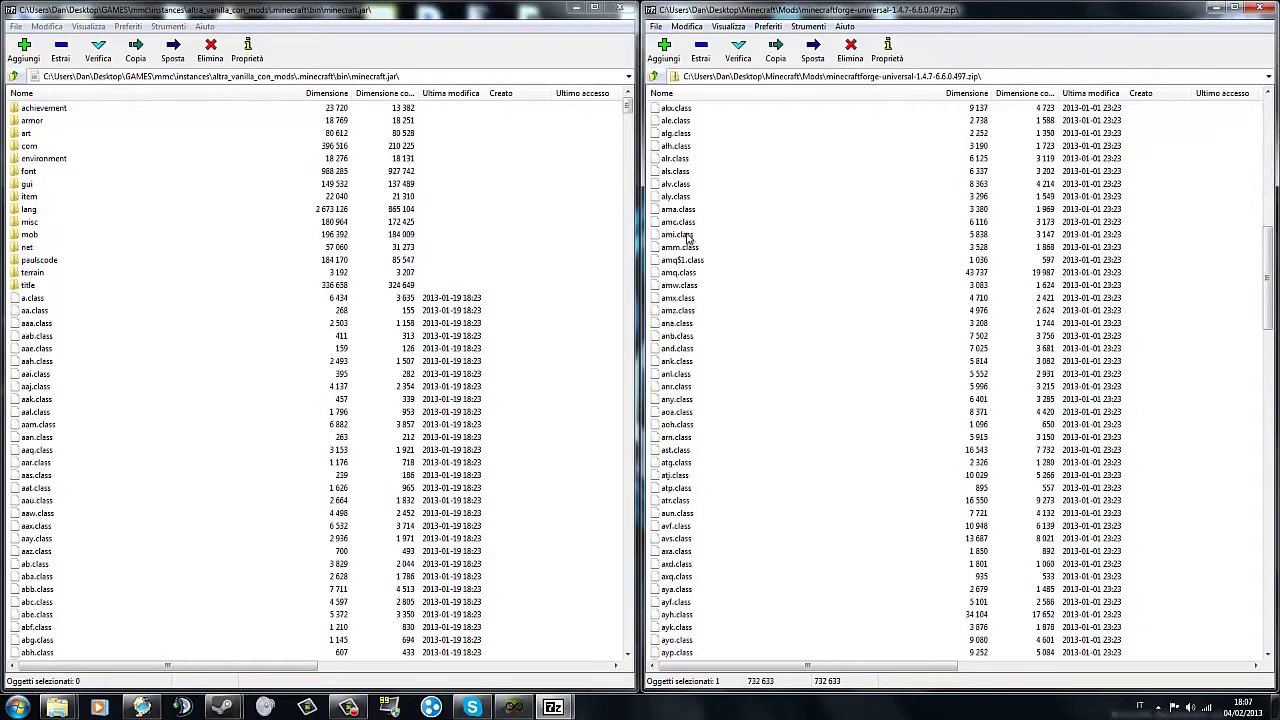
{"action": "scroll", "coordinate": [683, 288], "scroll_direction": "down", "scroll_amount": 20}
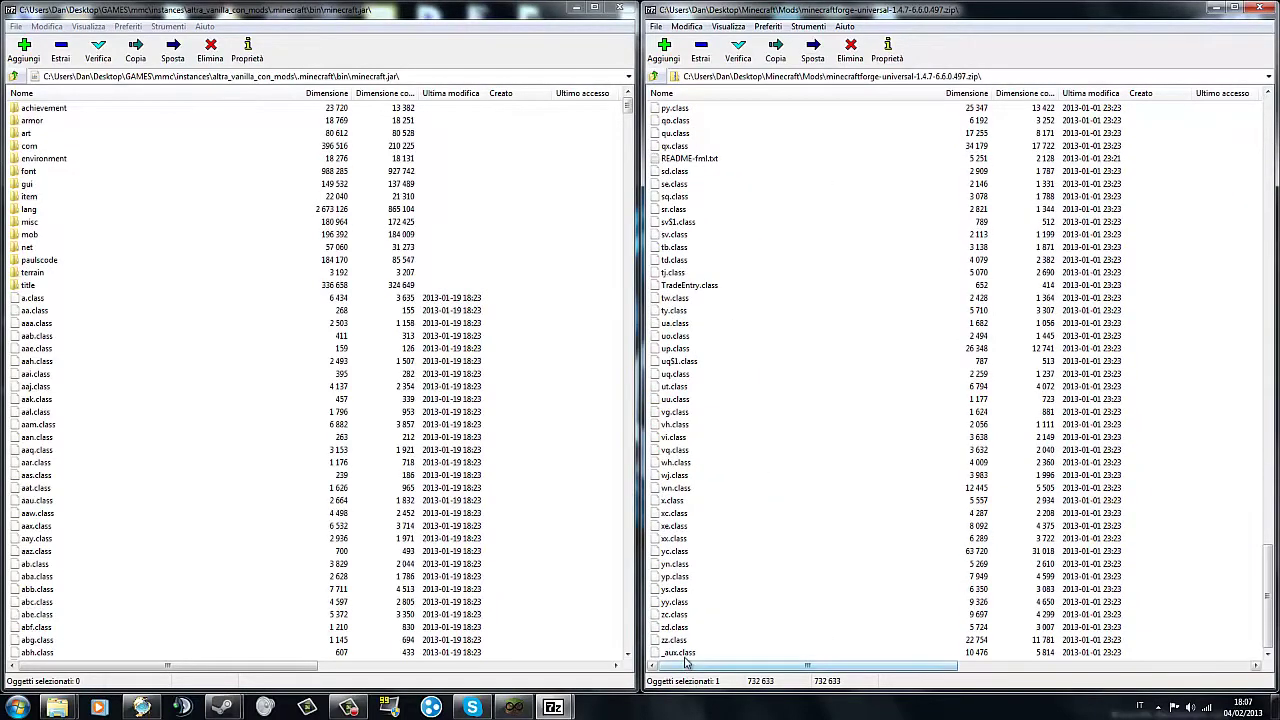
{"action": "key", "text": "ctrl+a"}
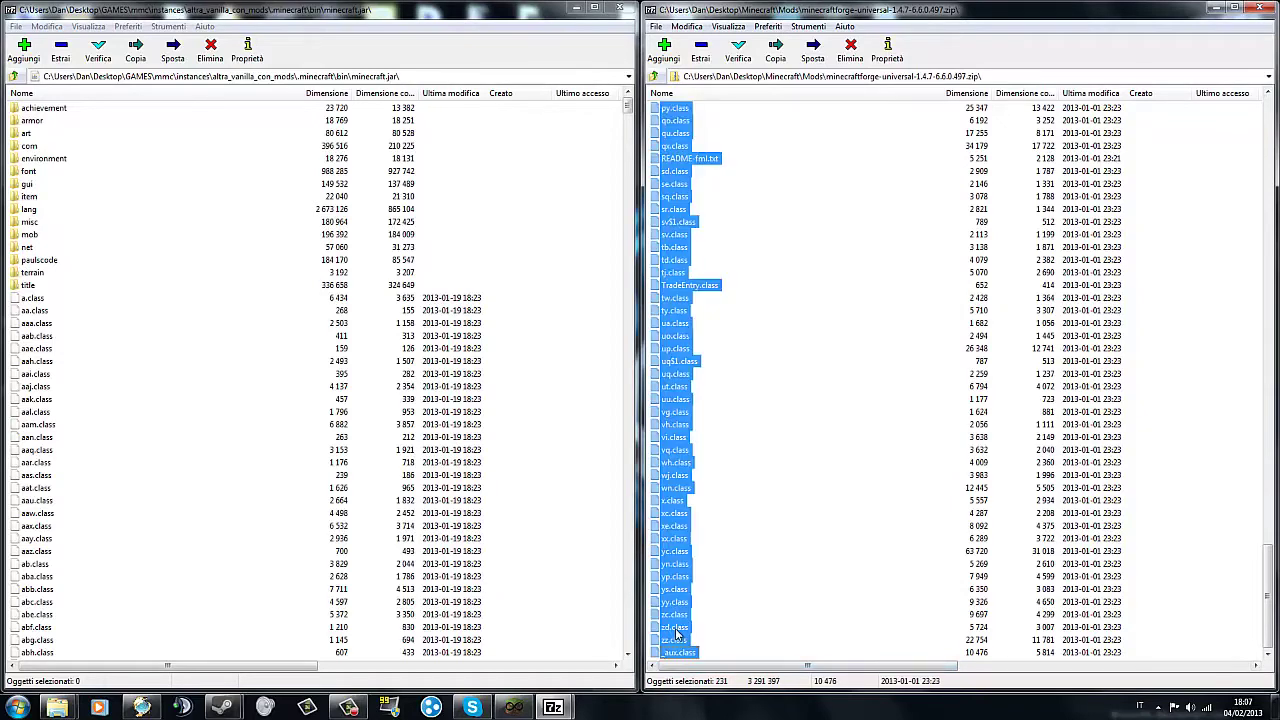
{"action": "left_click_drag", "start_coordinate": [606, 414], "coordinate": [560, 417]}
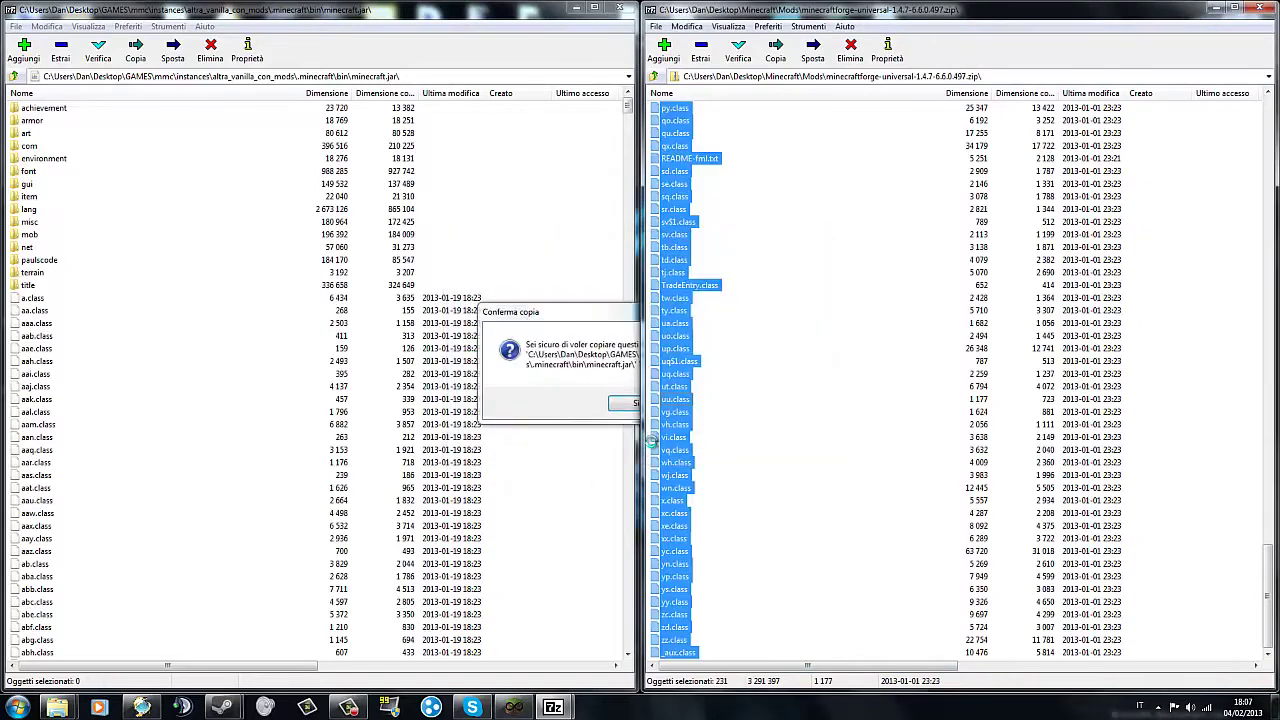
{"action": "left_click", "coordinate": [622, 403]}
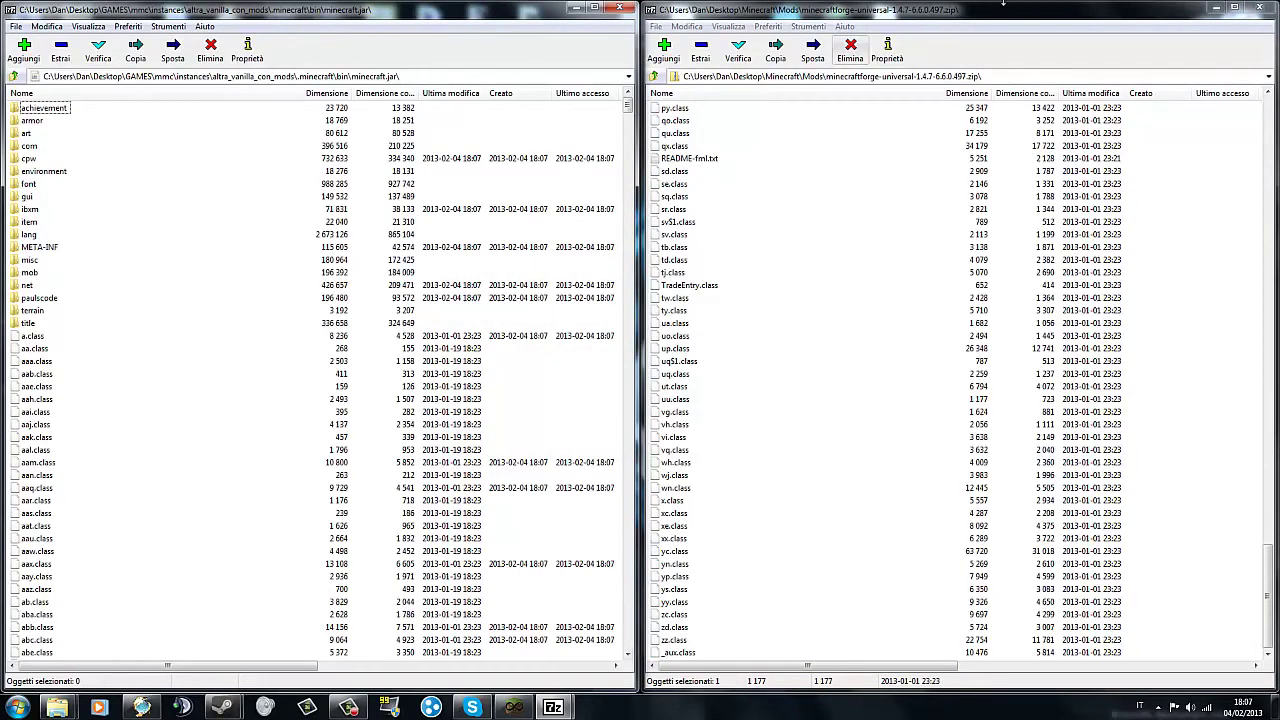
- Close the Forge archive, switch to MultiMC and launch the "altra vanilla con mods" instance offline
{"action": "left_click", "coordinate": [1268, 10]}
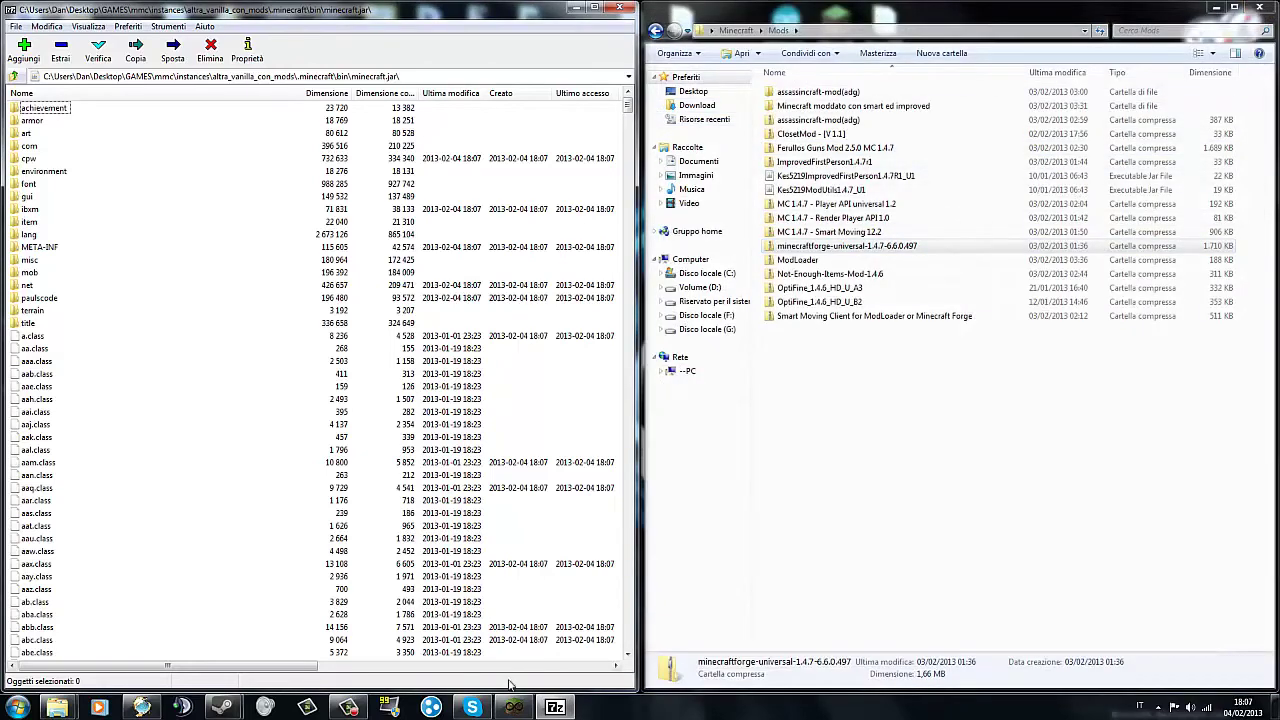
{"action": "mouse_move", "coordinate": [518, 710]}
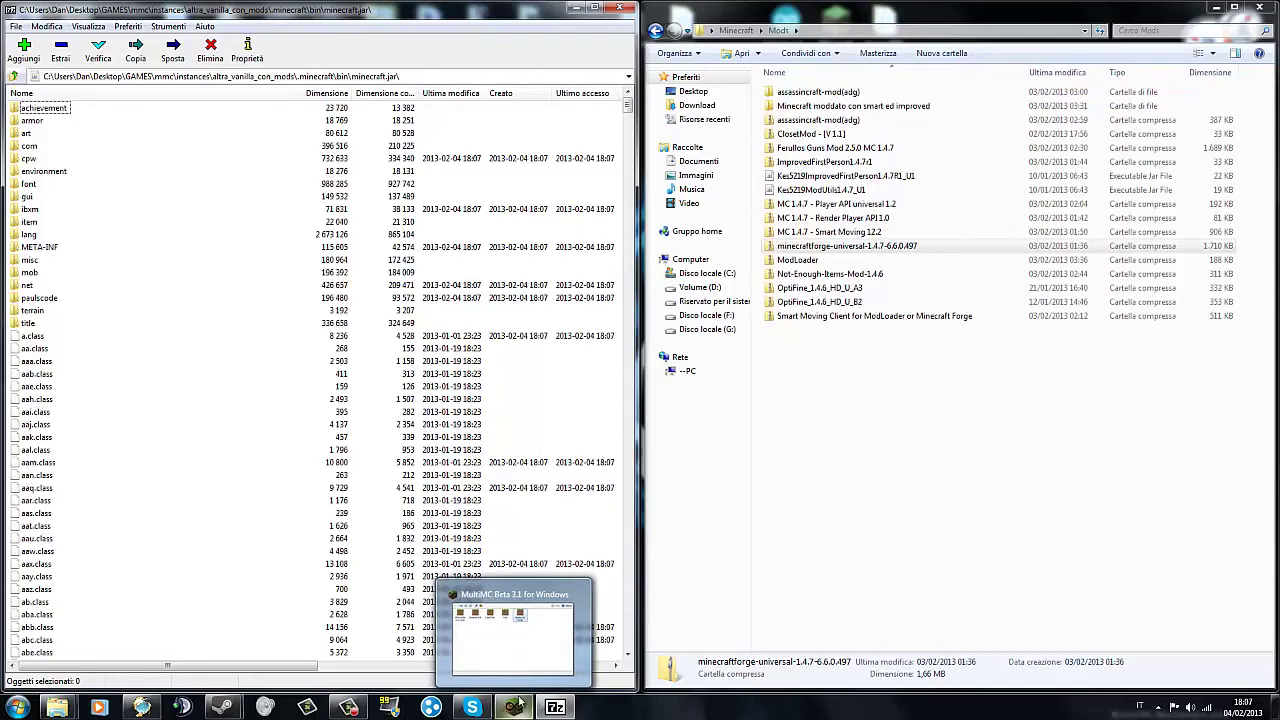
{"action": "left_click", "coordinate": [518, 705]}
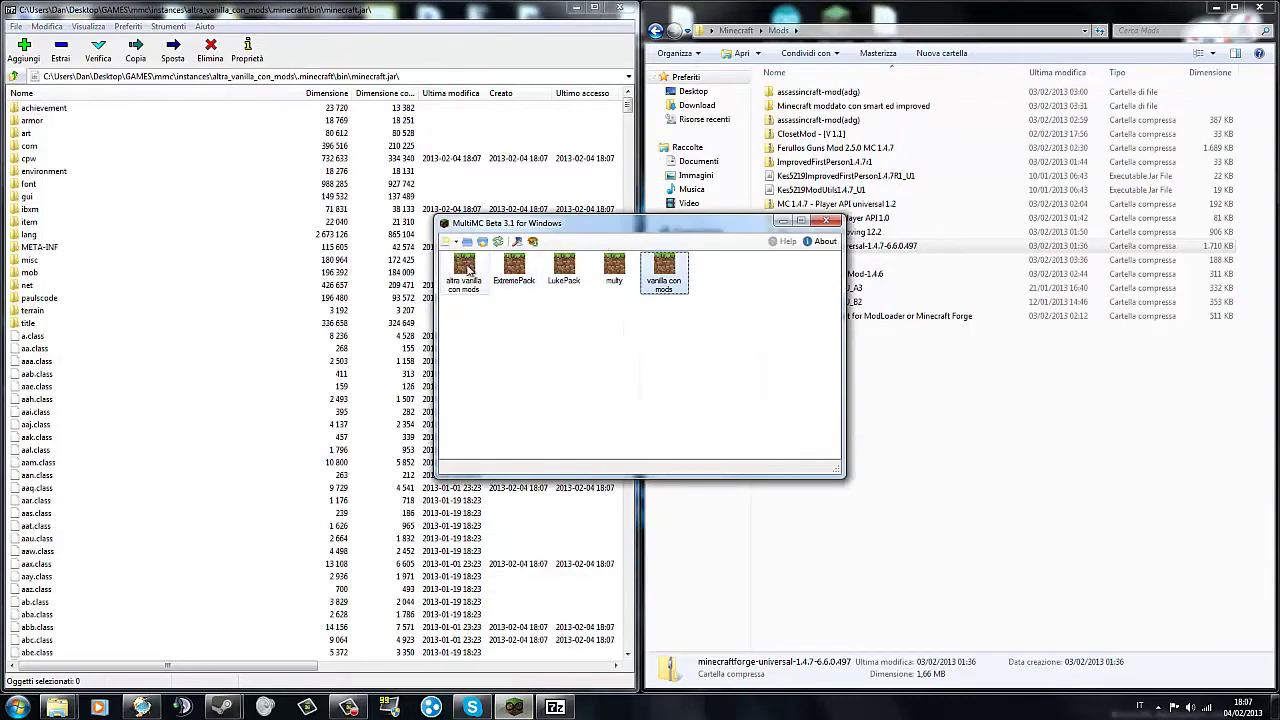
{"action": "left_click", "coordinate": [467, 271]}
{"action": "double_click", "coordinate": [467, 268]}
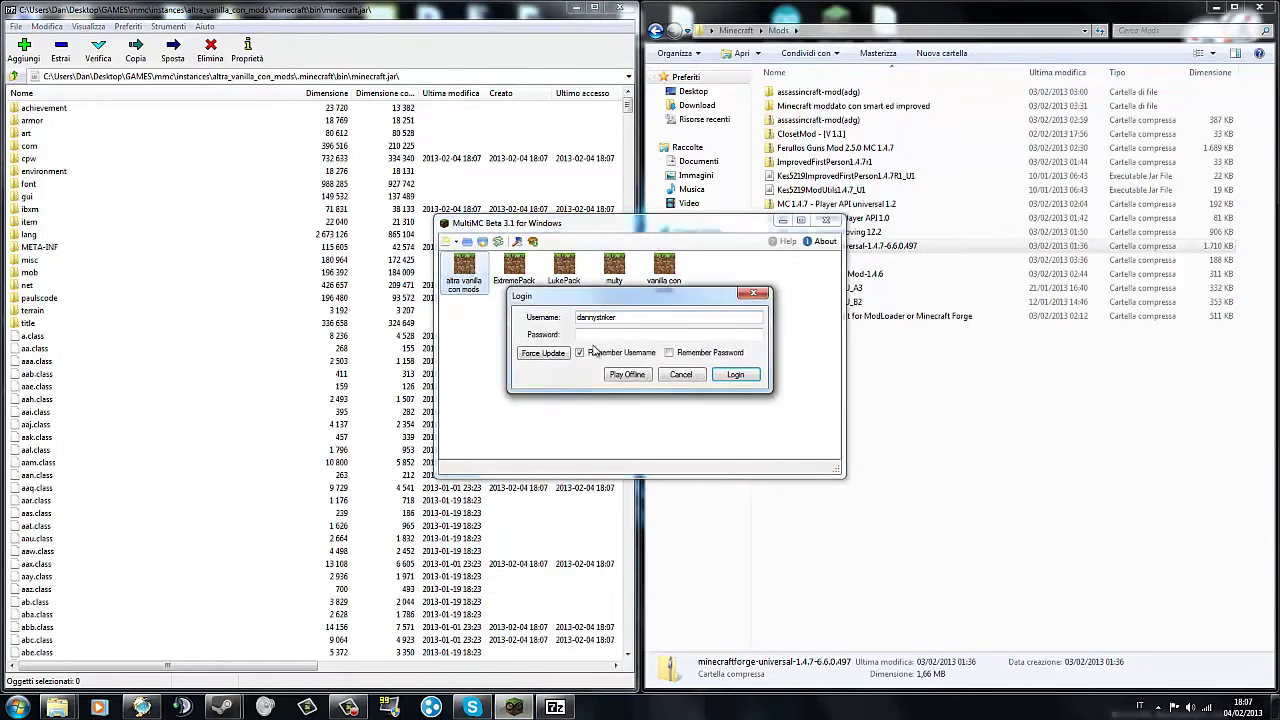
{"action": "left_click", "coordinate": [650, 377]}
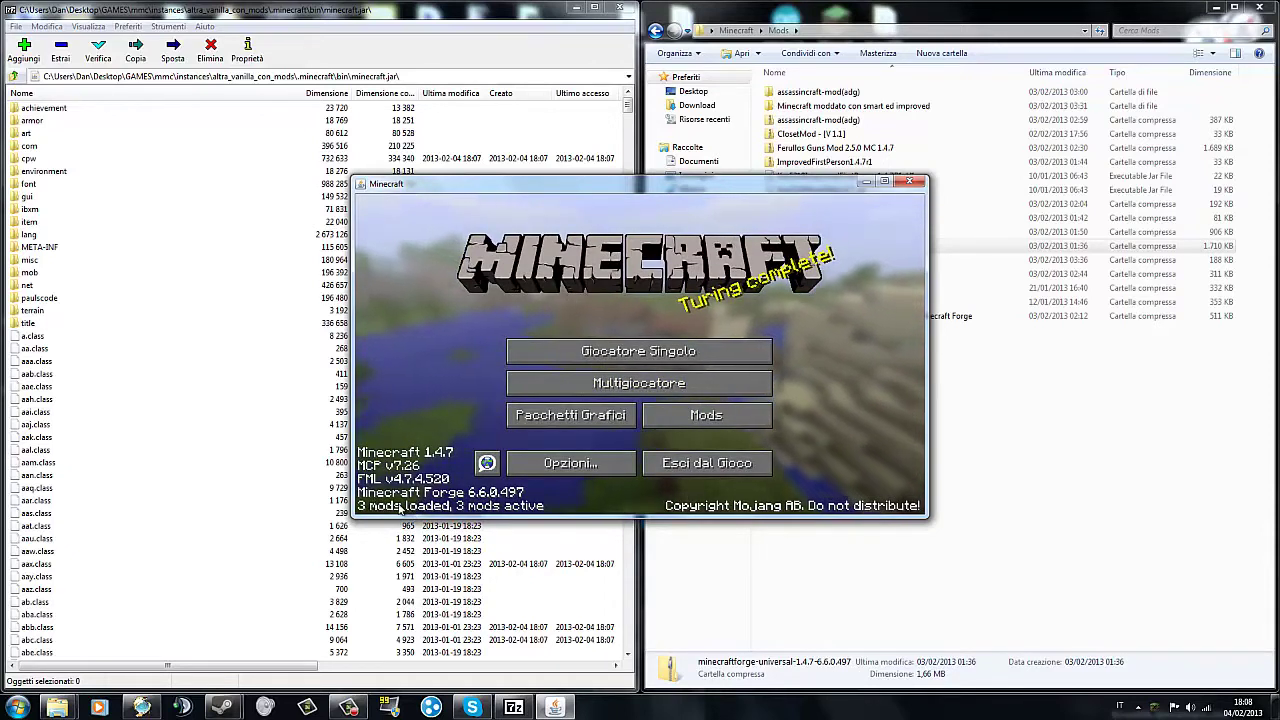
- Check the Forge Mod Loader and Minecraft Forge entries in the game's mod list, and close the game and its console
{"action": "left_click", "coordinate": [703, 418]}
{"action": "left_click", "coordinate": [454, 340]}
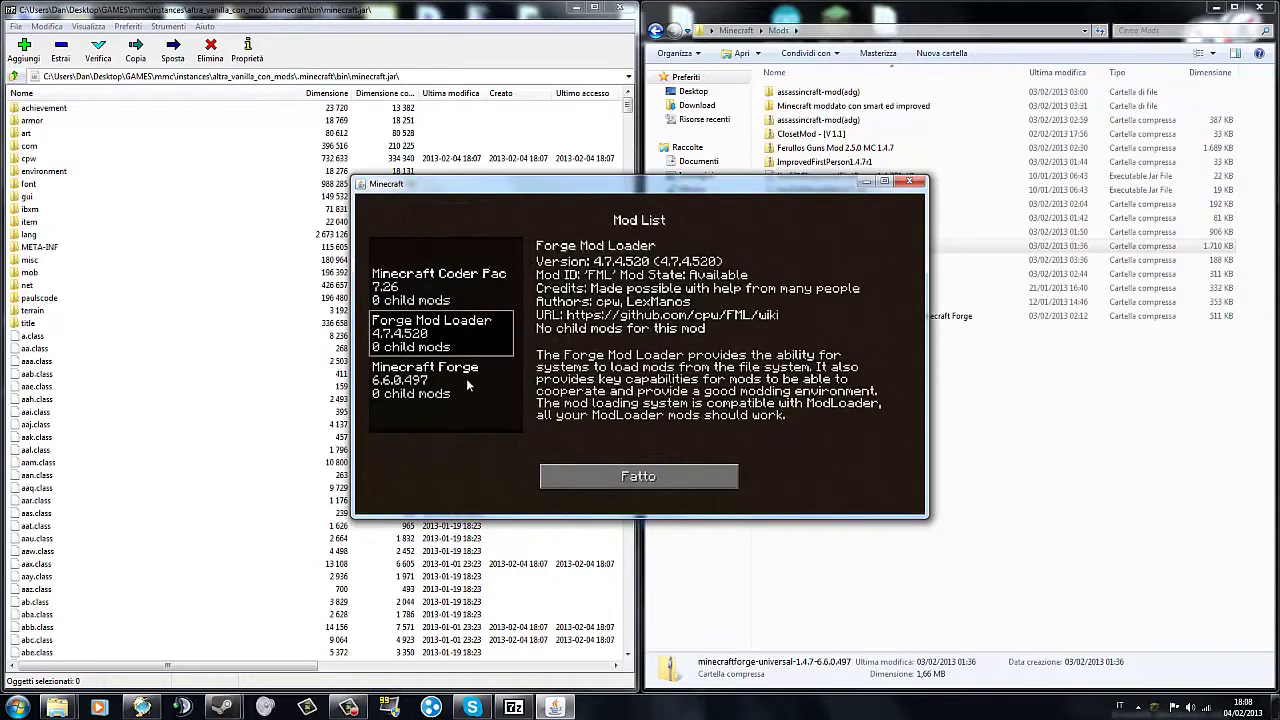
{"action": "left_click", "coordinate": [467, 385]}
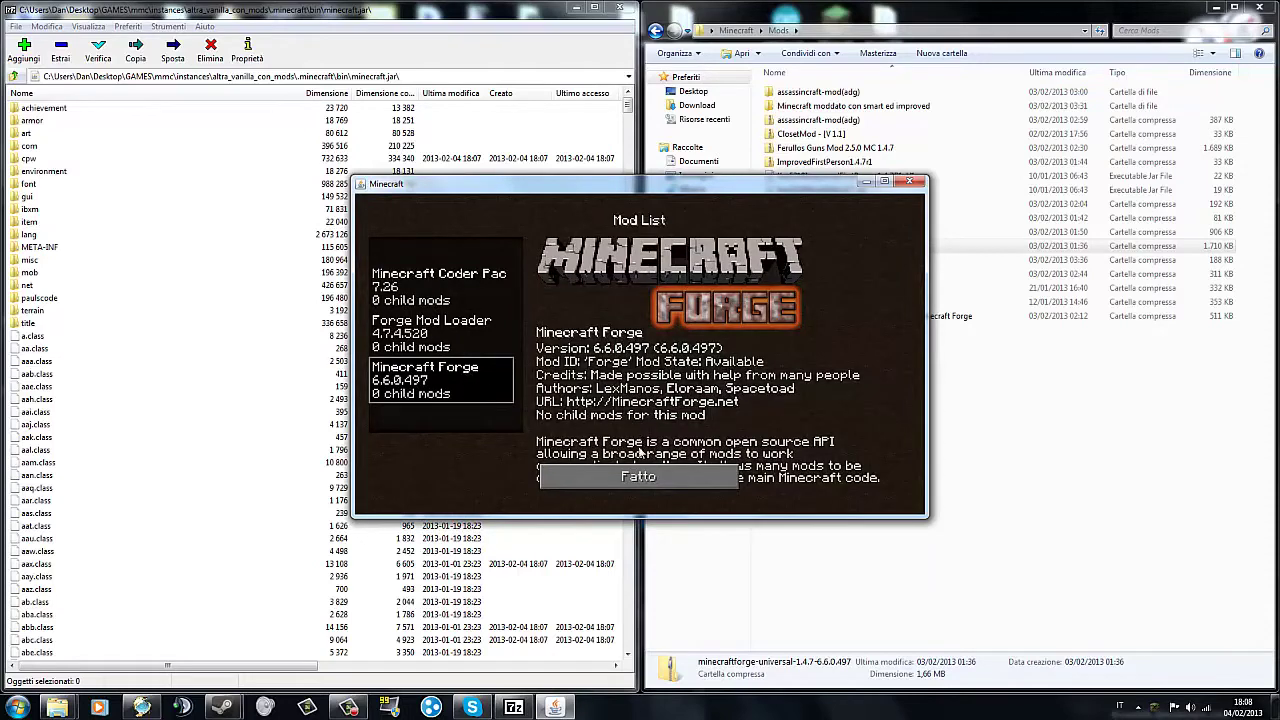
{"action": "left_click", "coordinate": [642, 476]}
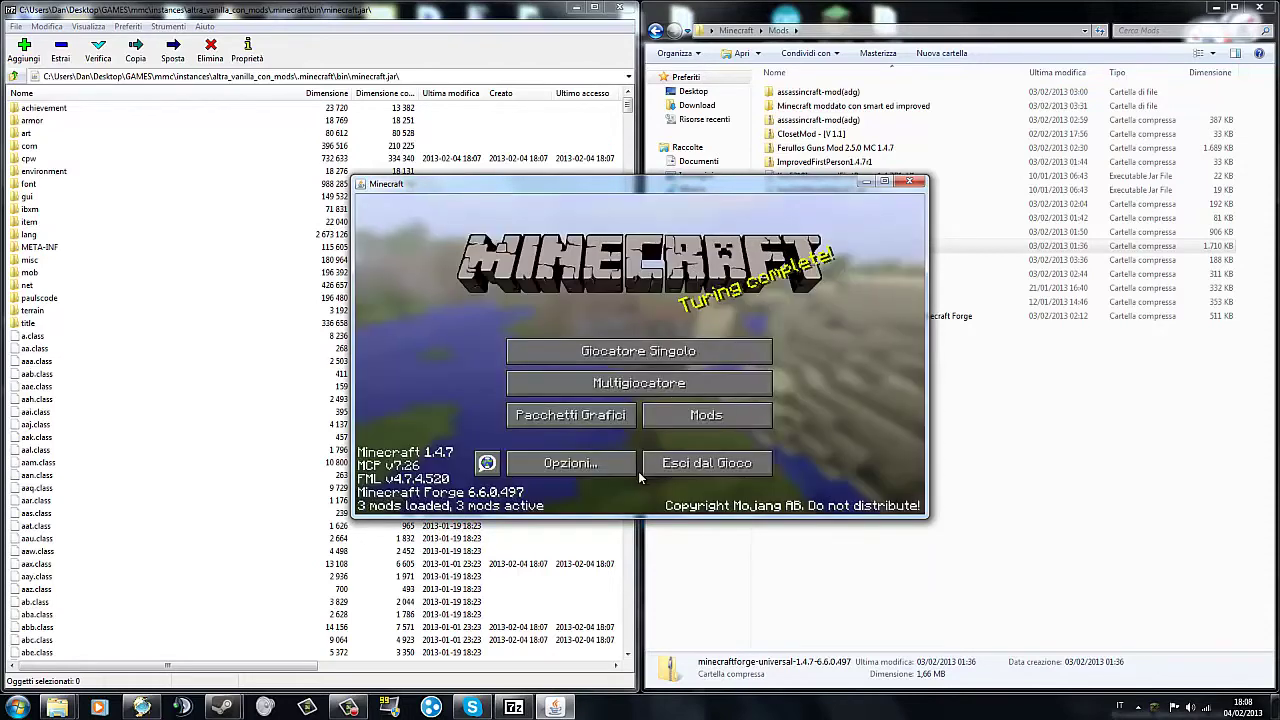
{"action": "left_click", "coordinate": [908, 182]}
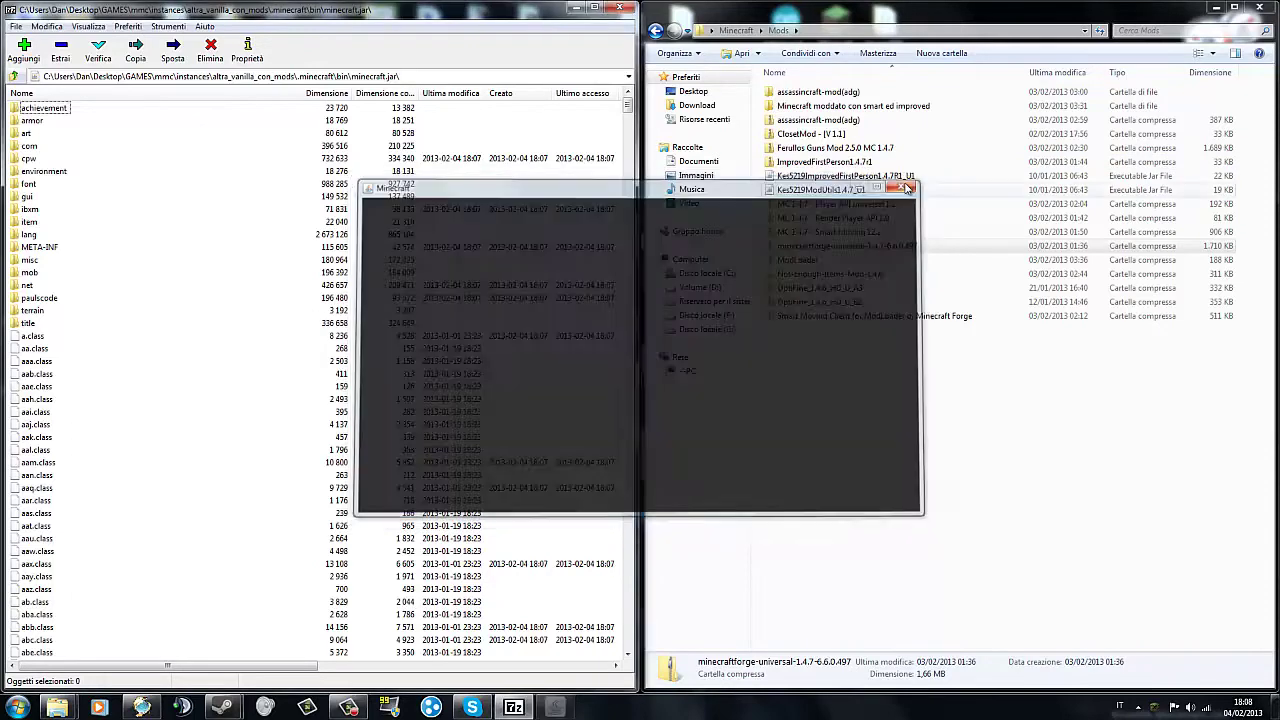
{"action": "left_click", "coordinate": [819, 431]}
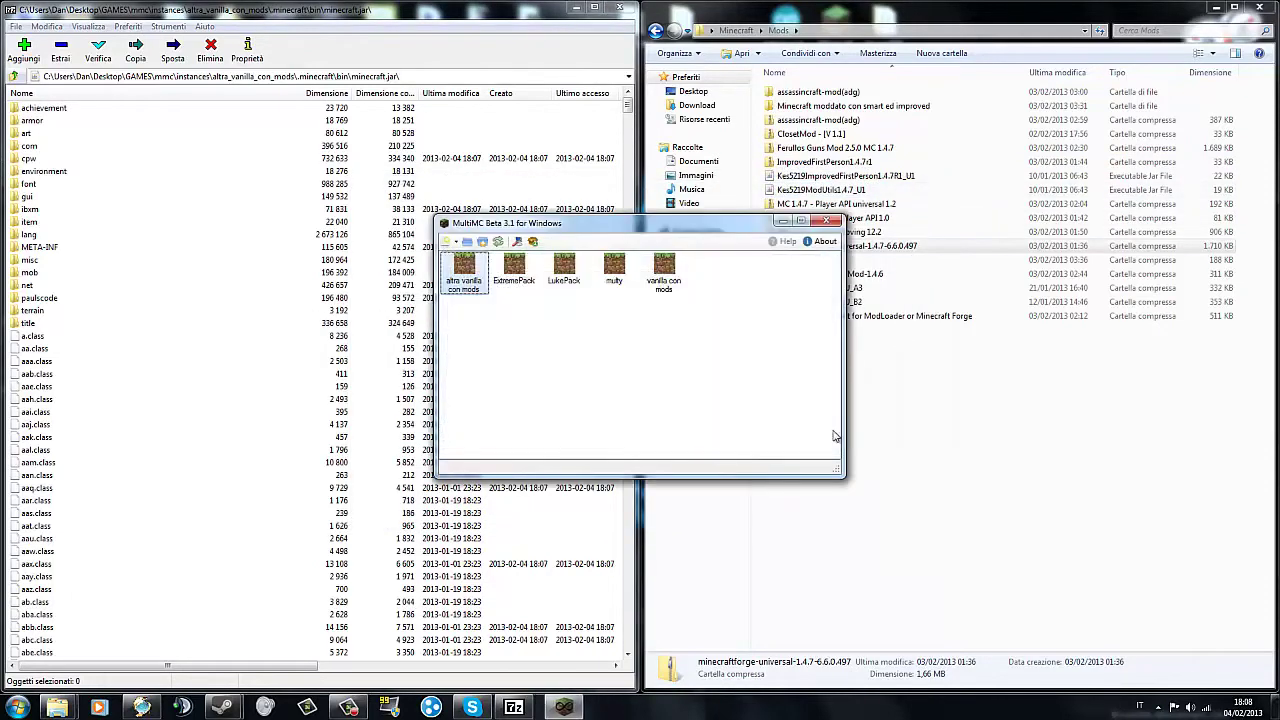
- Open the Ferullos Guns Mod 2.5.0 MC 1.4.7 archive in 7-Zip, snap it to the screen's right half and minimize MultiMC
{"action": "left_click", "coordinate": [951, 440]}
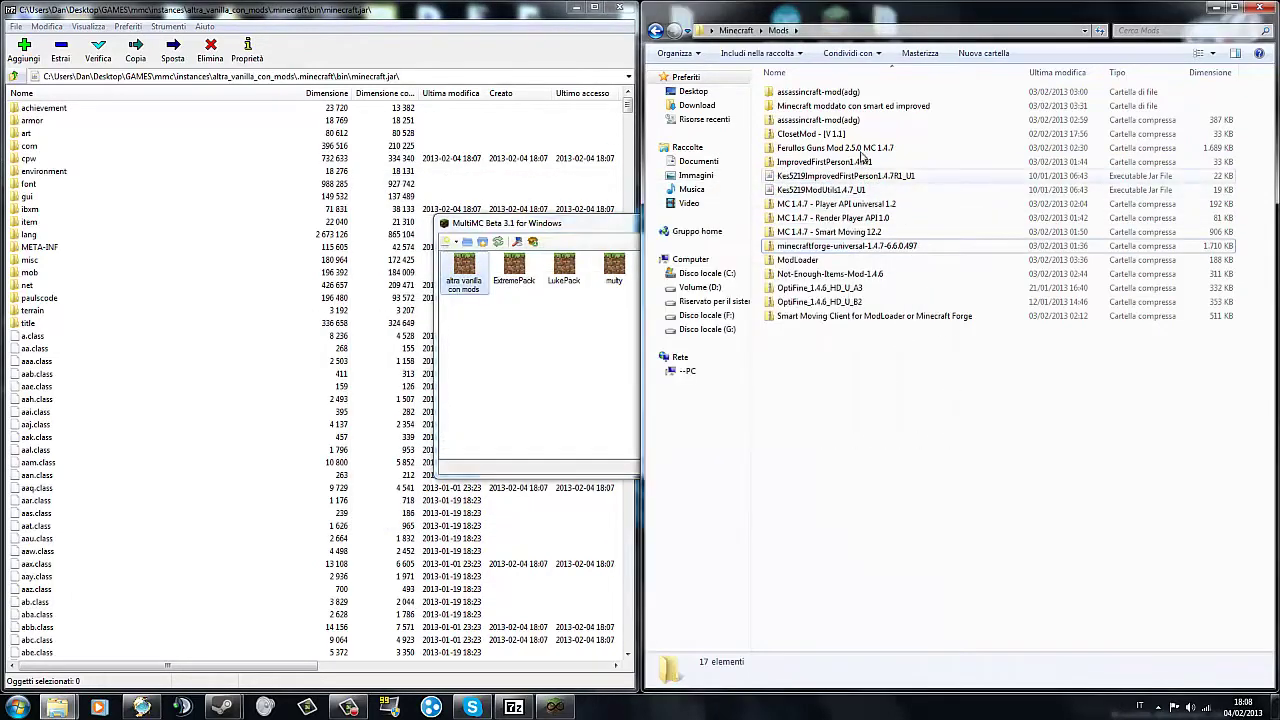
{"action": "left_click", "coordinate": [770, 152]}
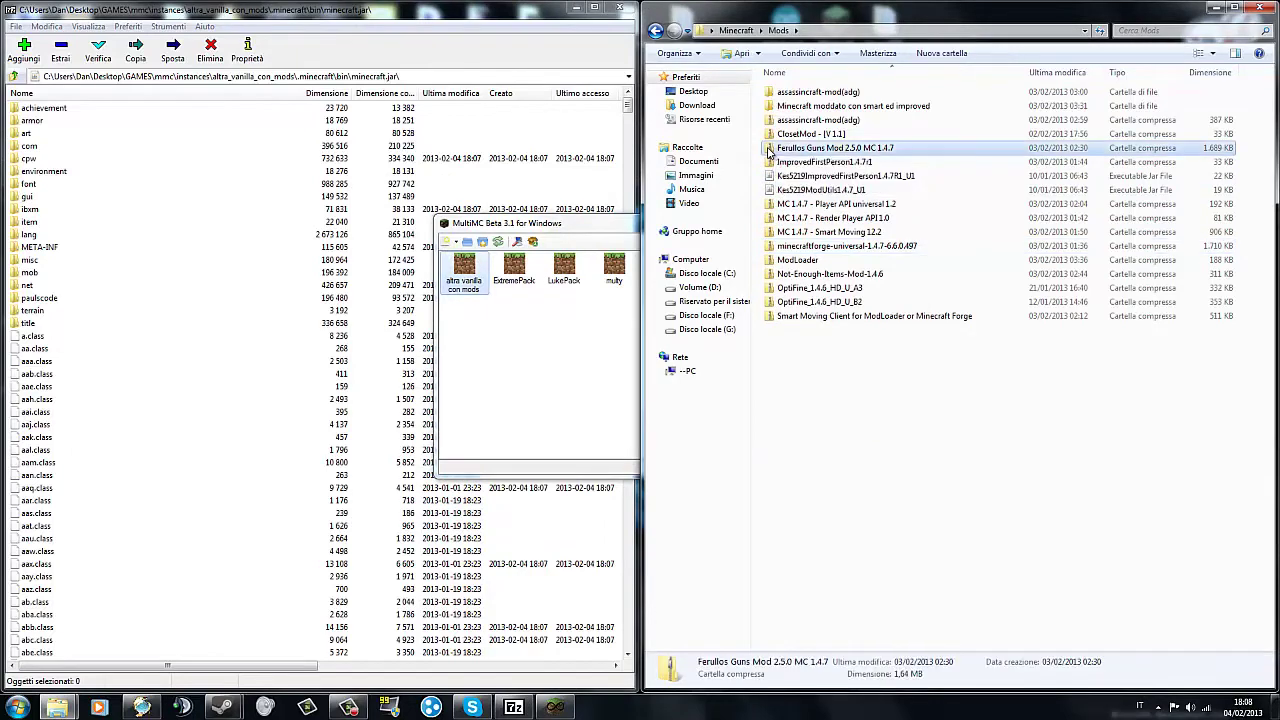
{"action": "right_click", "coordinate": [770, 150]}
{"action": "mouse_move", "coordinate": [880, 205]}
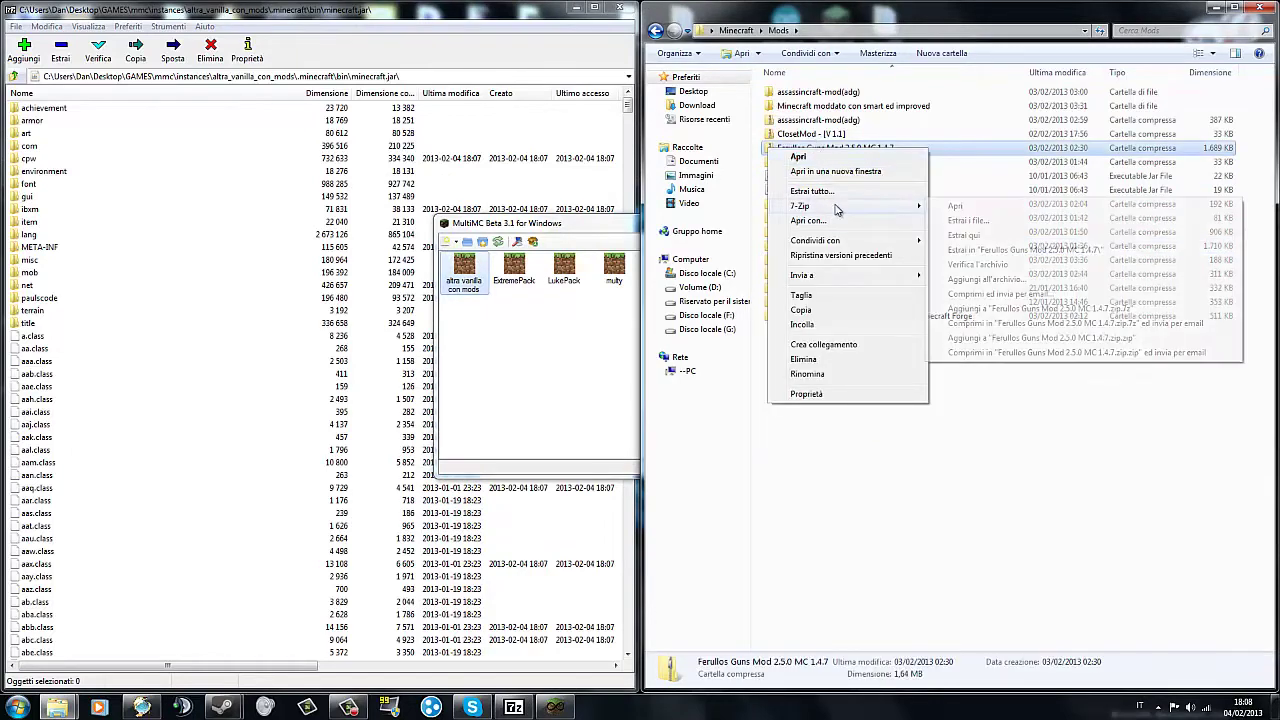
{"action": "left_click", "coordinate": [965, 214]}
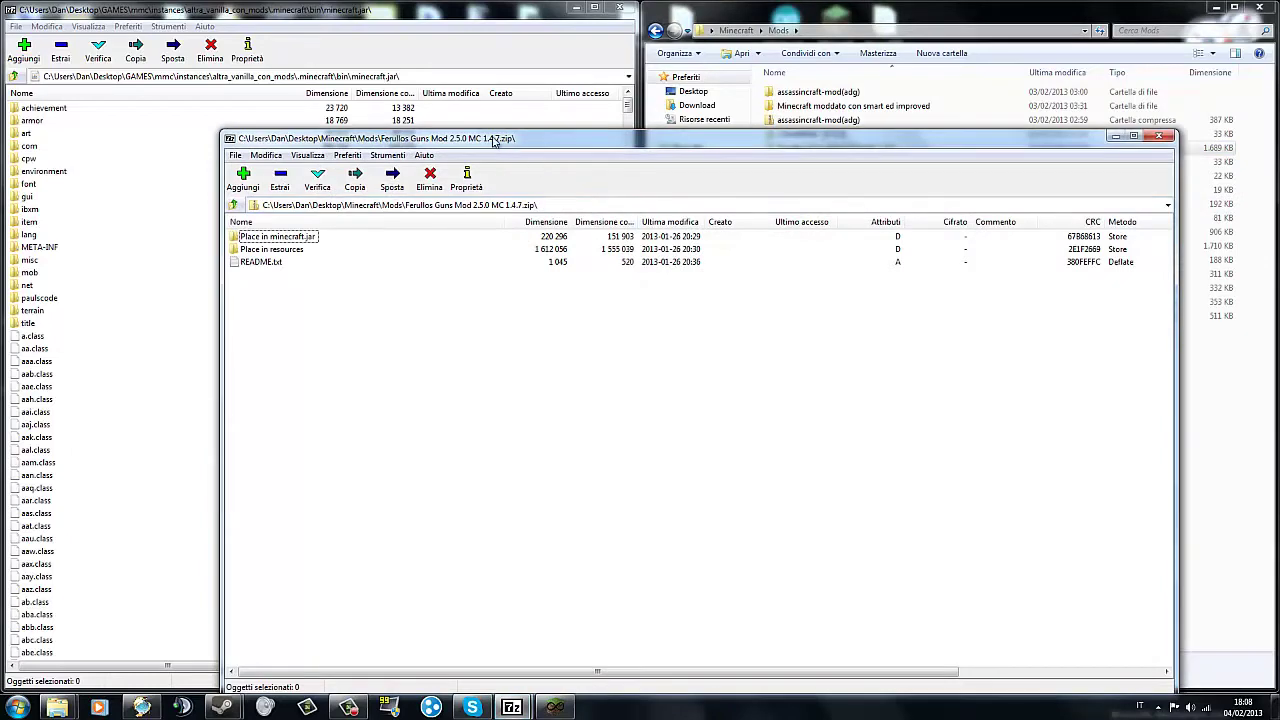
{"action": "left_click_drag", "start_coordinate": [493, 140], "coordinate": [1276, 140]}
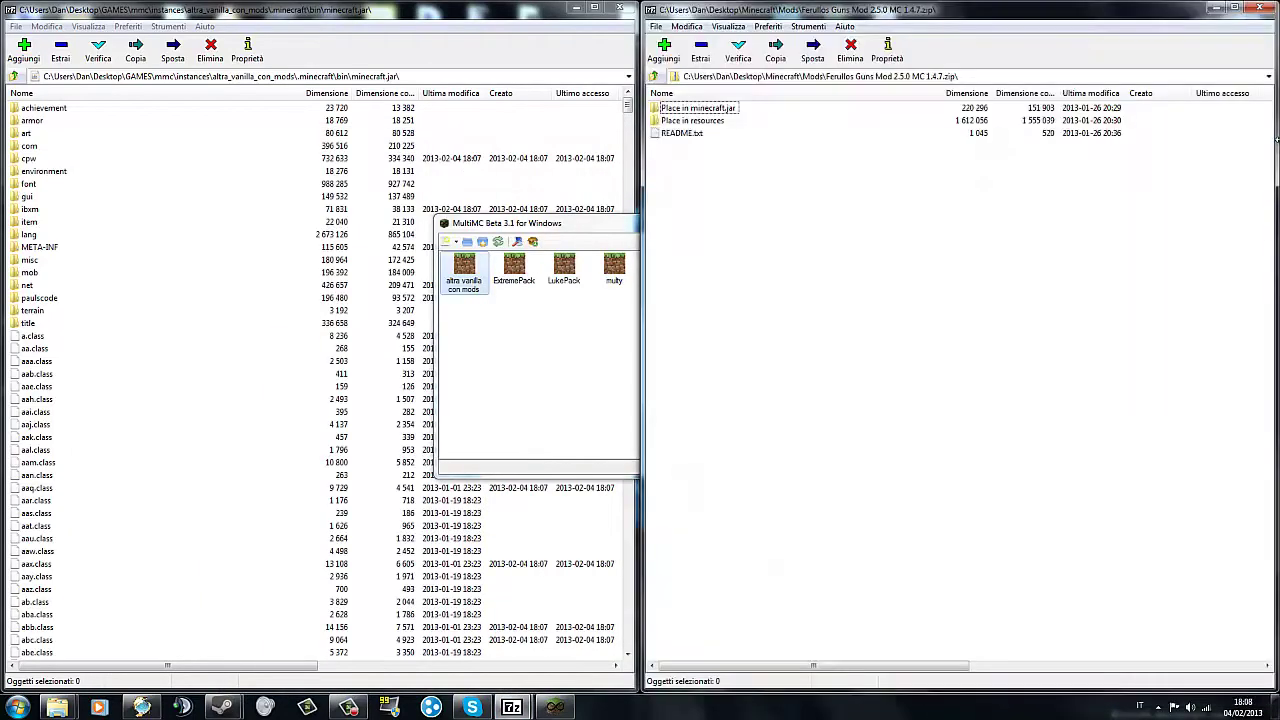
{"action": "left_click", "coordinate": [600, 226]}
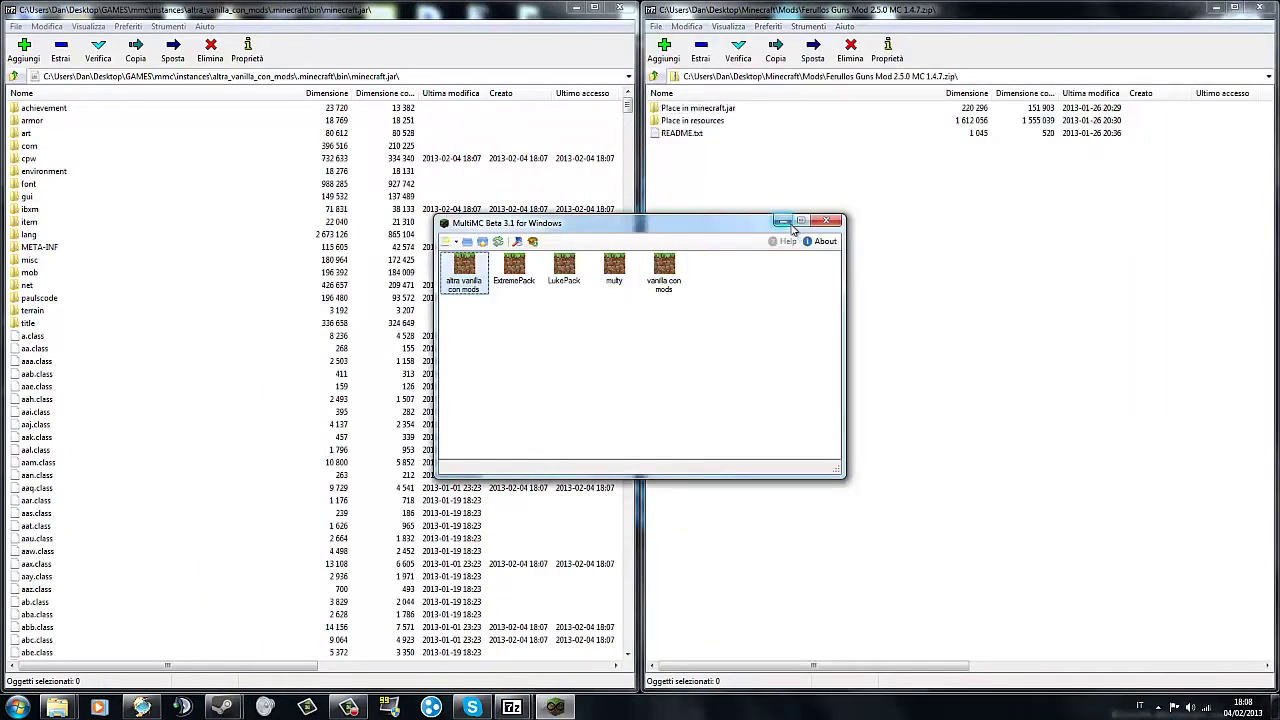
{"action": "left_click", "coordinate": [785, 221]}
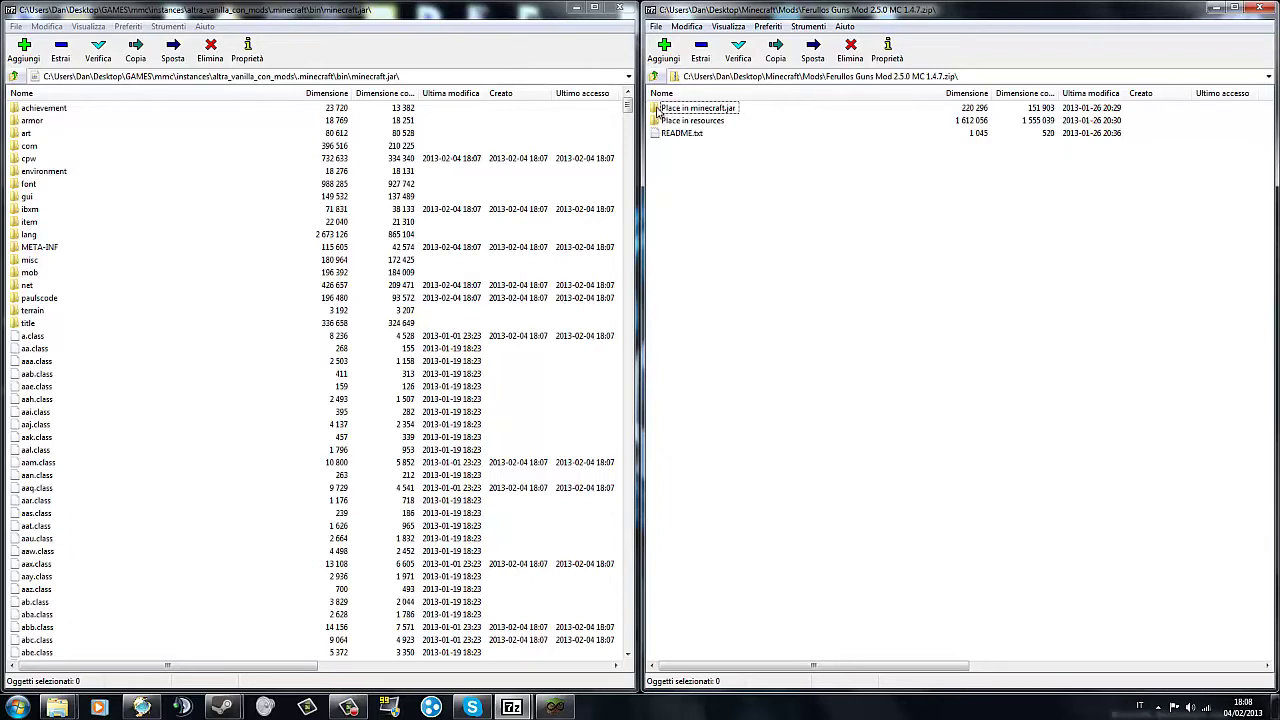
- Copy everything in the mod archive's "Place in minecraft.jar" folder into minecraft.jar and confirm the copy
{"action": "double_click", "coordinate": [690, 108]}
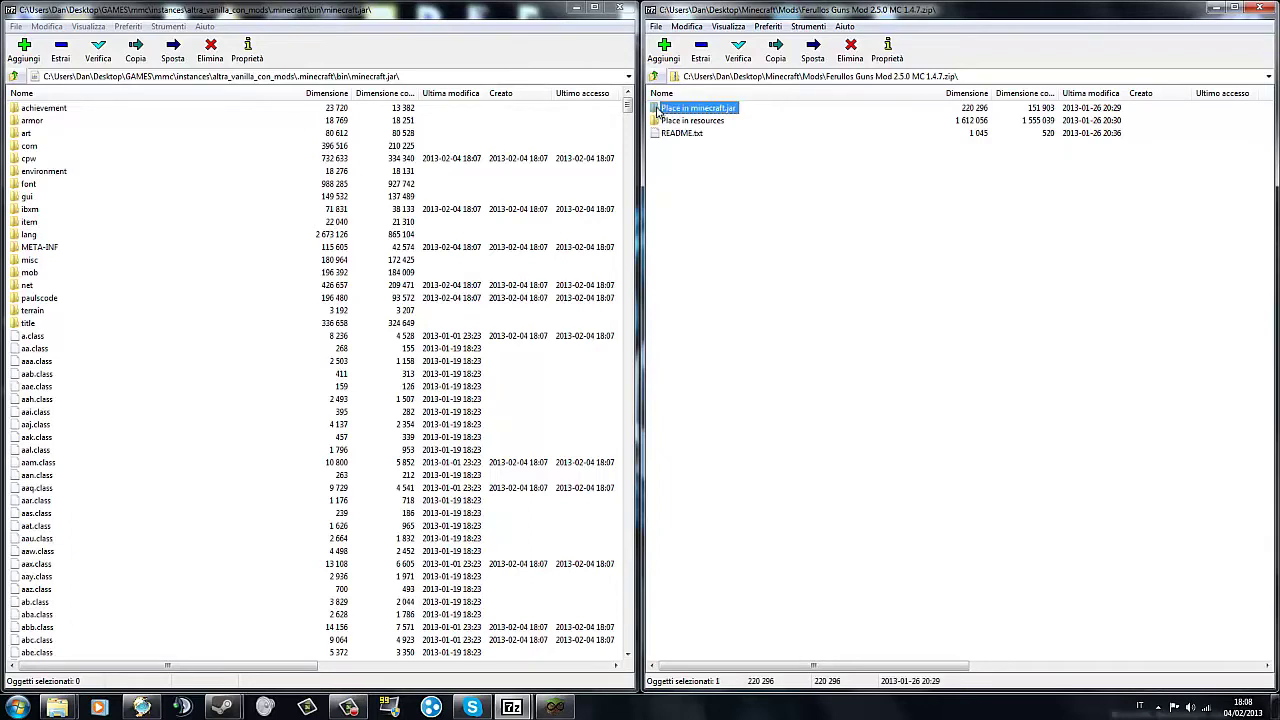
{"action": "key", "text": "ctrl+a"}
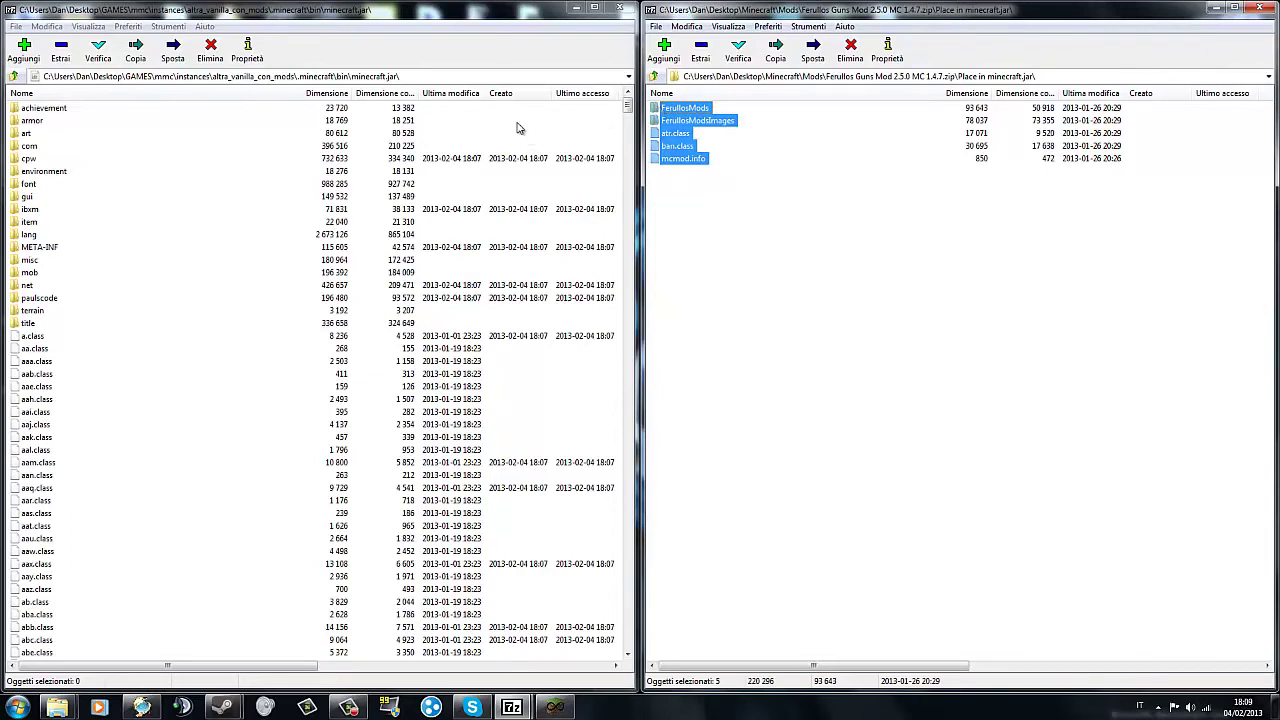
{"action": "left_click_drag", "start_coordinate": [517, 127], "coordinate": [517, 128]}
{"action": "left_click", "coordinate": [645, 404]}
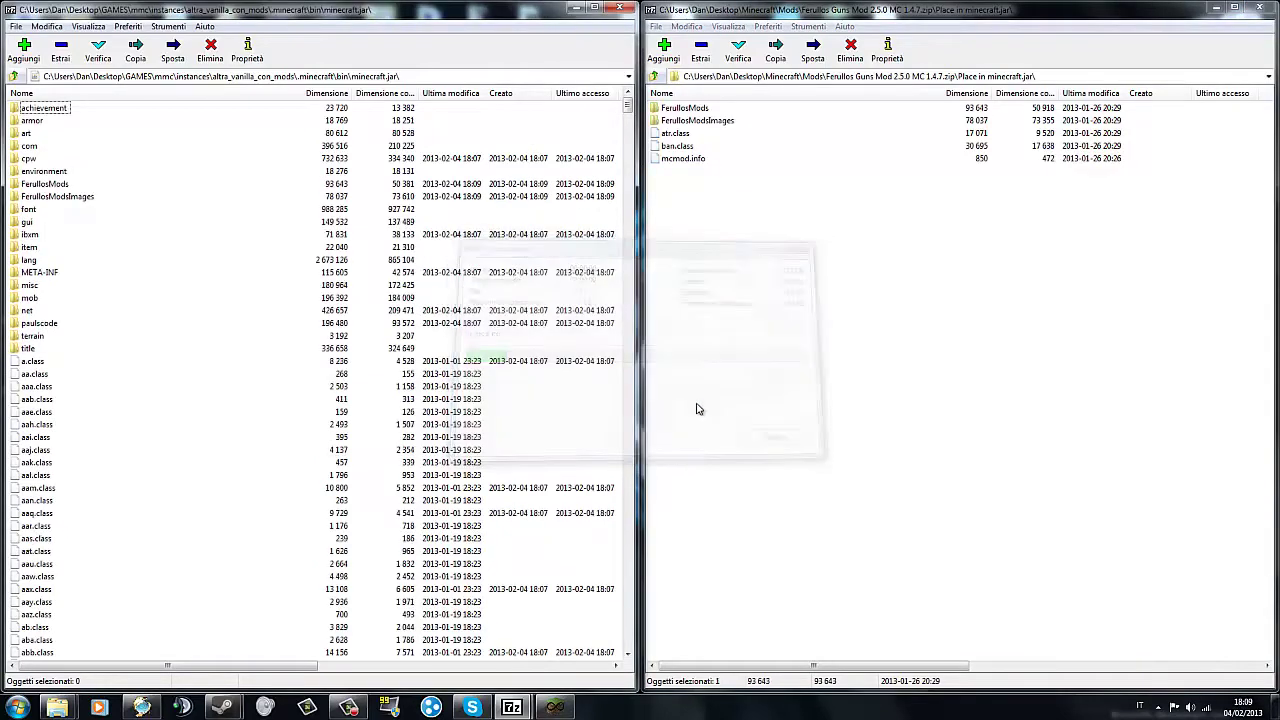
- Copy the FerullosModsSounds folder from "Place in resources" into the instance's .minecraft resources folder, and close the file windows
{"action": "left_click", "coordinate": [621, 8]}
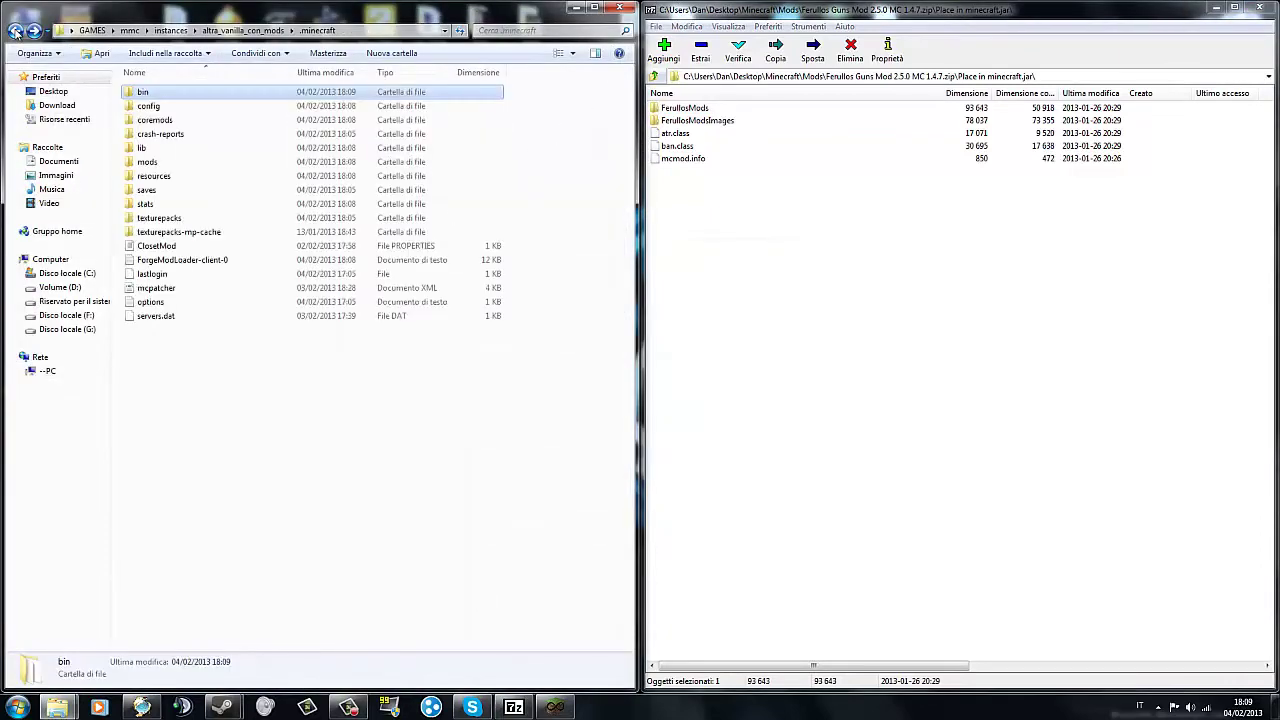
{"action": "double_click", "coordinate": [155, 175]}
{"action": "left_click", "coordinate": [654, 76]}
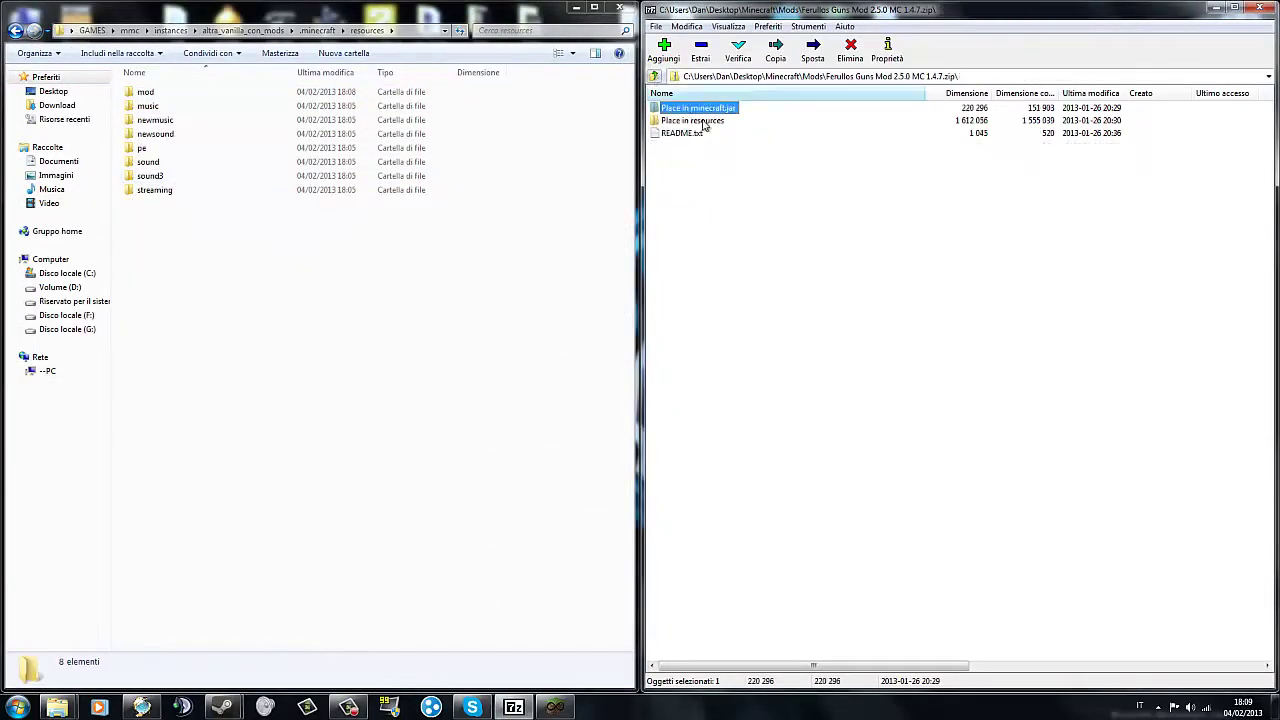
{"action": "double_click", "coordinate": [700, 120]}
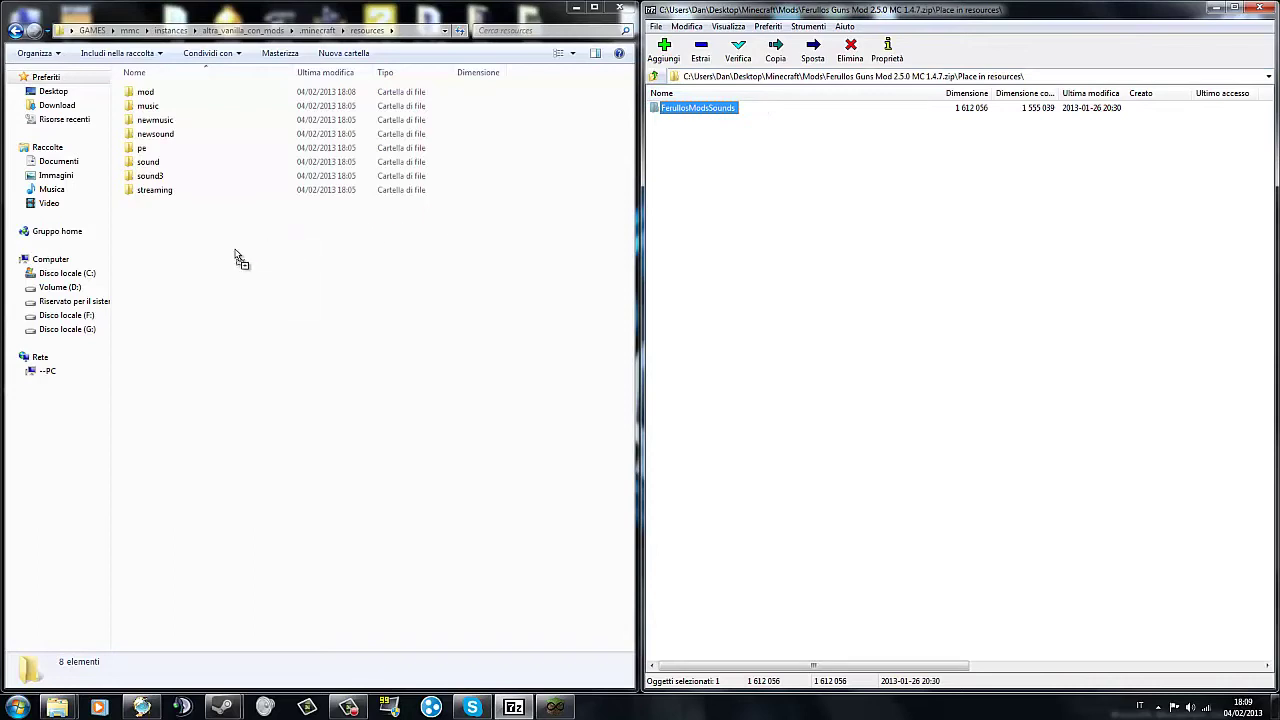
{"action": "left_click_drag", "start_coordinate": [224, 244], "coordinate": [223, 245]}
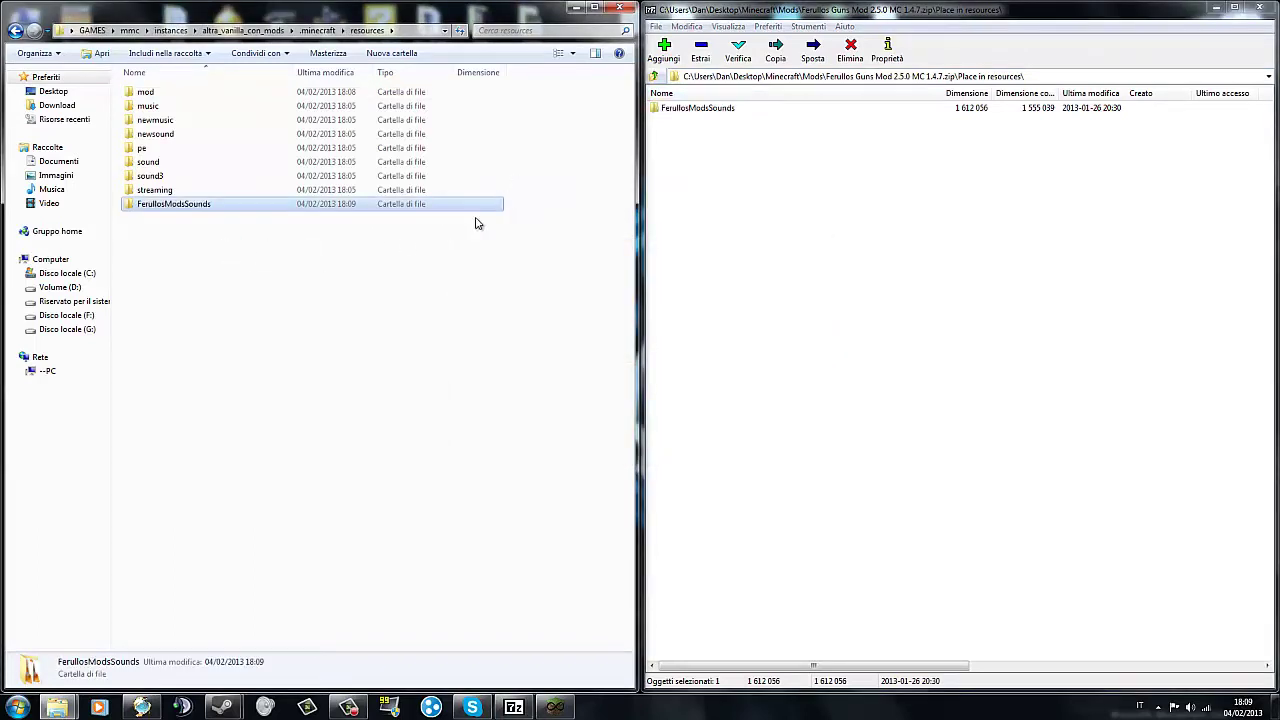
{"action": "left_click", "coordinate": [620, 8]}
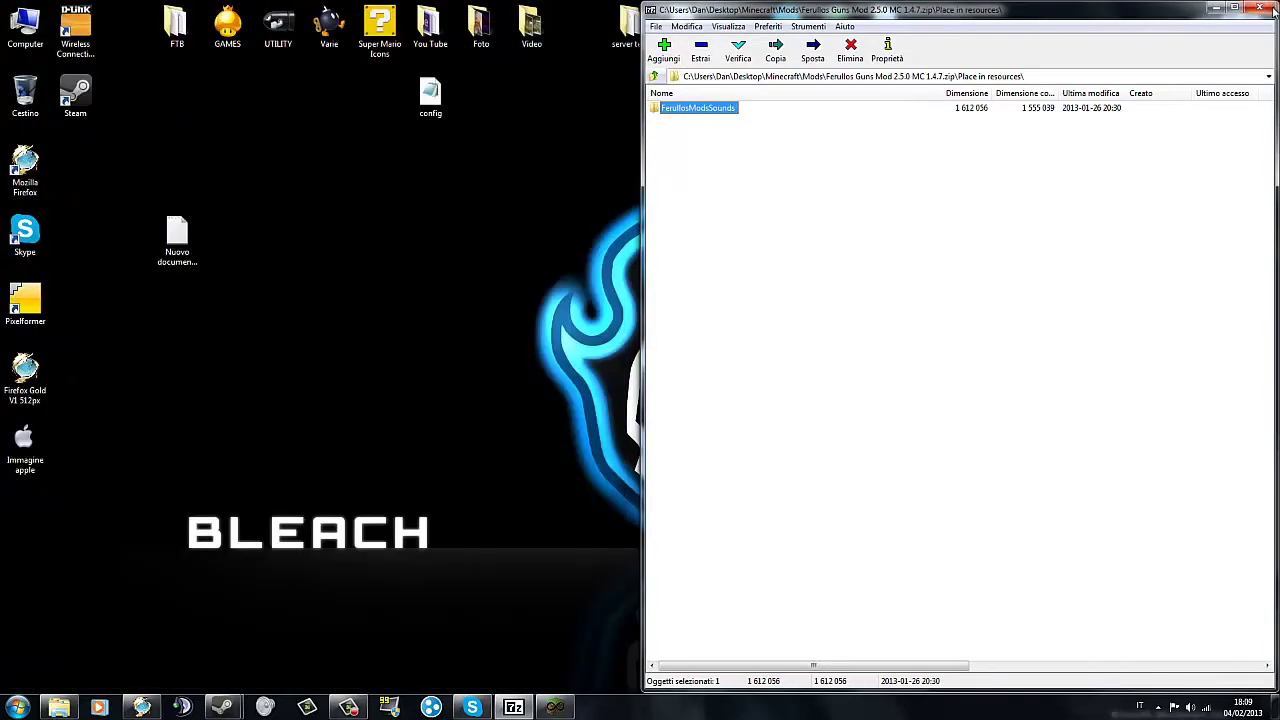
{"action": "left_click", "coordinate": [1262, 8]}
{"action": "left_click", "coordinate": [1262, 8]}
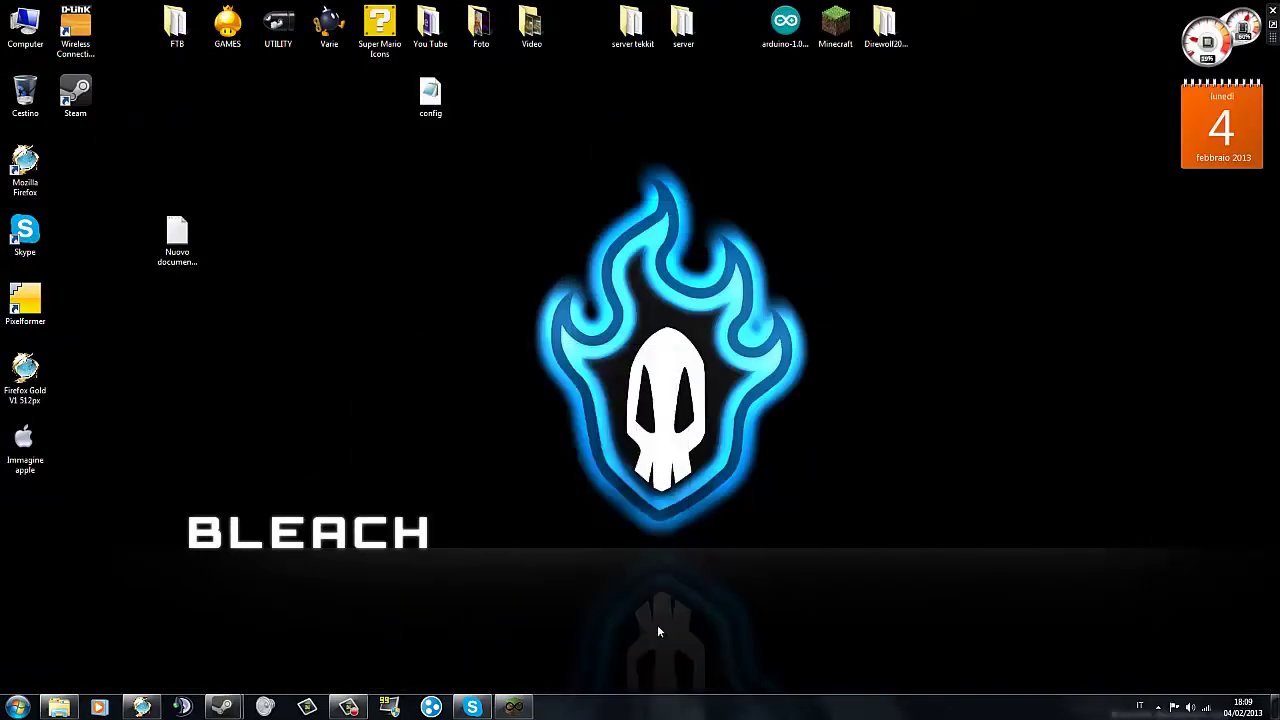
- Switch to MultiMC and relaunch the "altra vanilla con mods" instance in offline mode
{"action": "left_click", "coordinate": [512, 707]}
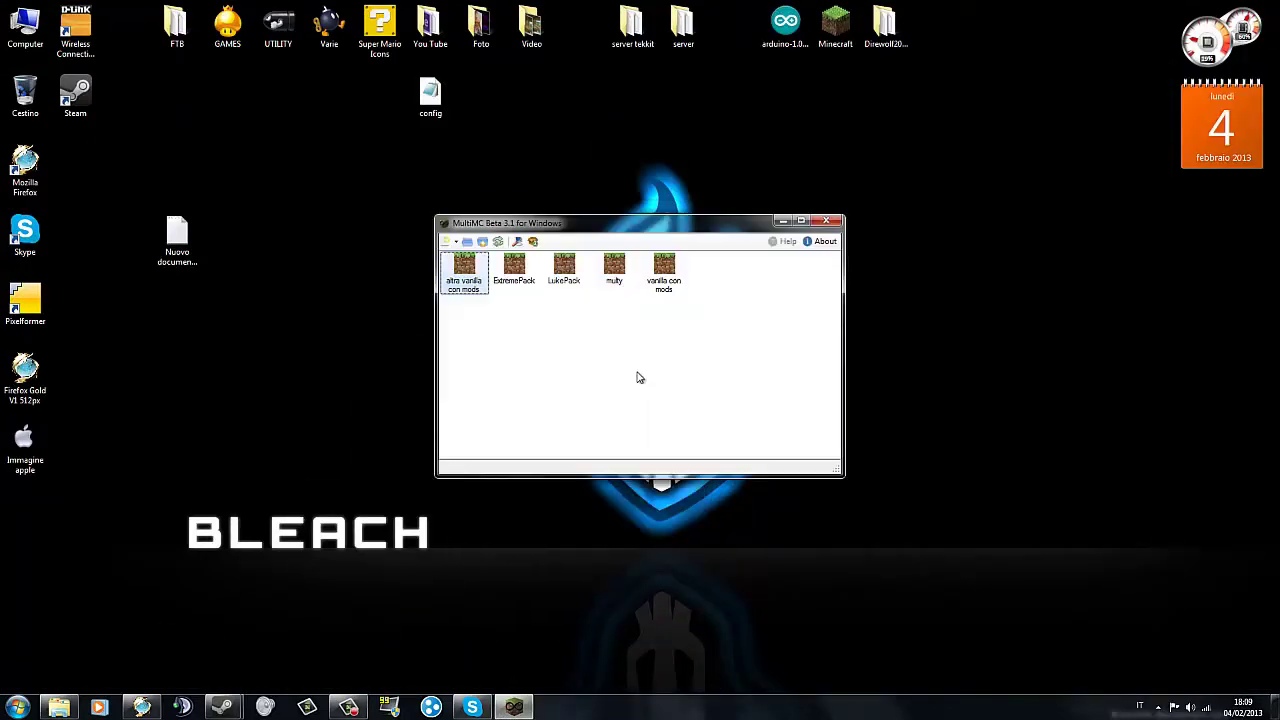
{"action": "double_click", "coordinate": [464, 264]}
{"action": "left_click", "coordinate": [629, 374]}
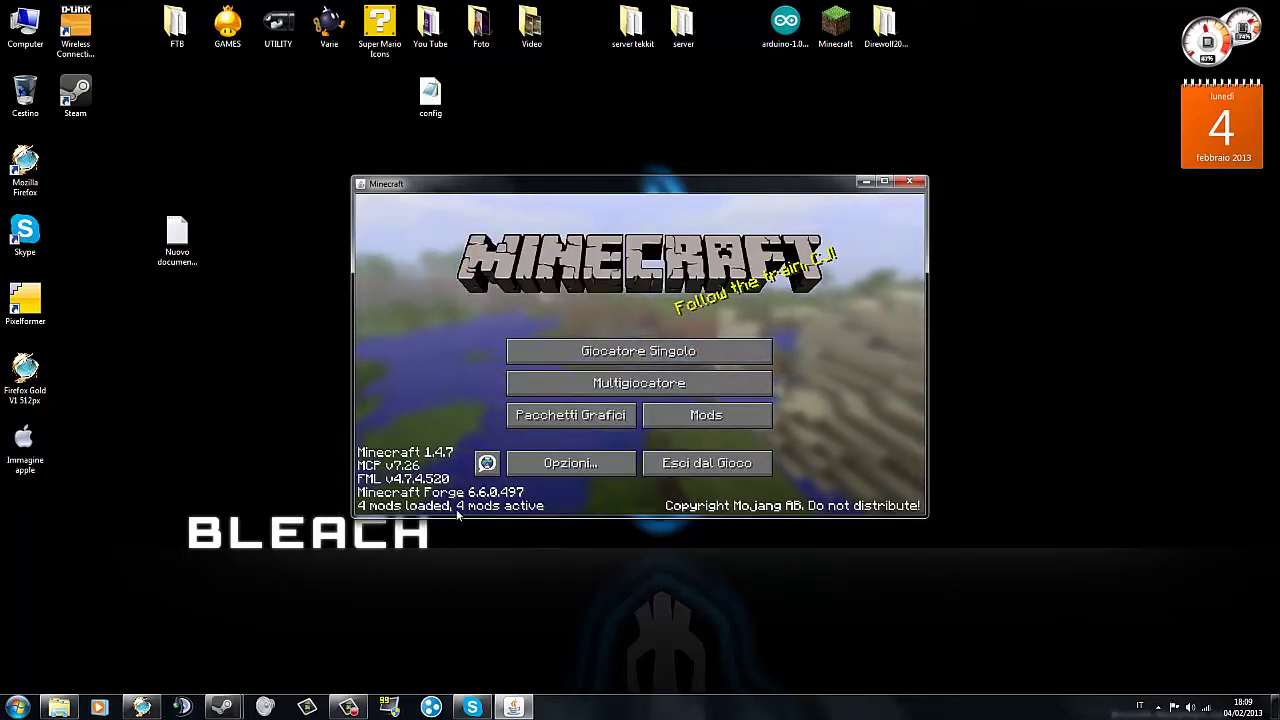
- Check the Ferullo's Guns Mod entry in the mod list, view the title screen maximized, and close the game and its console
{"action": "left_click", "coordinate": [680, 420]}
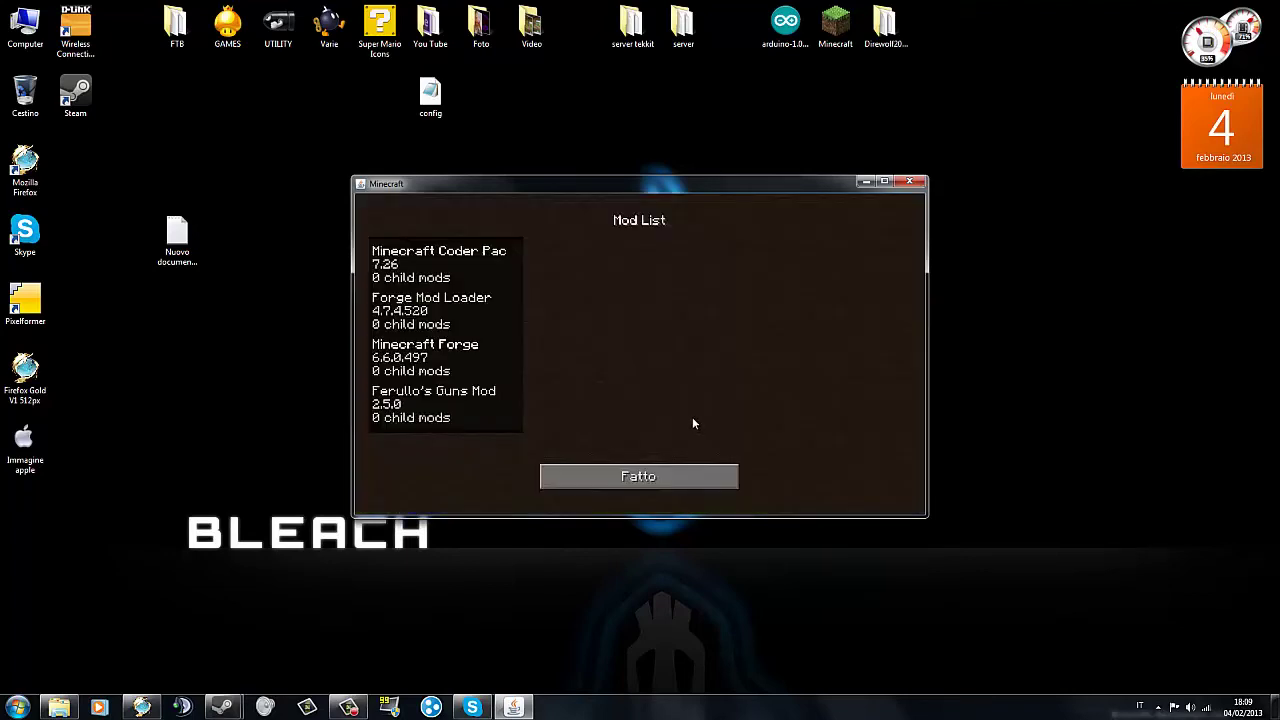
{"action": "left_click", "coordinate": [417, 418]}
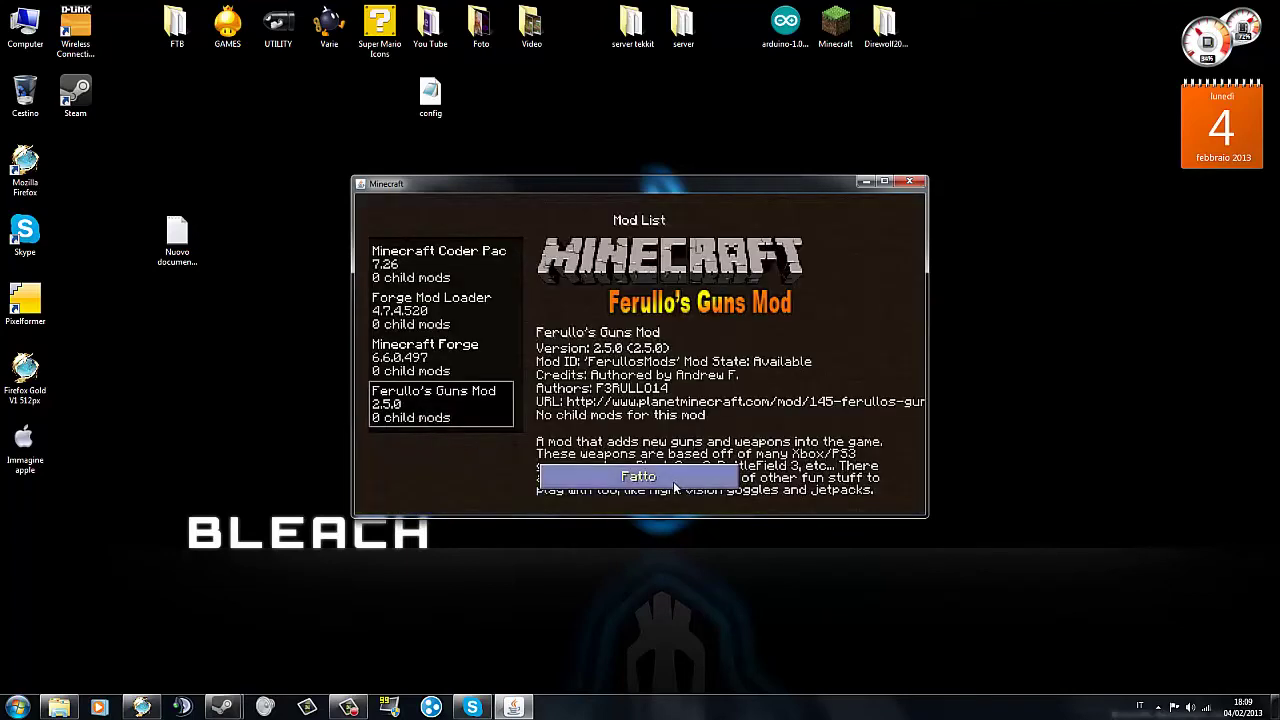
{"action": "left_click", "coordinate": [676, 488]}
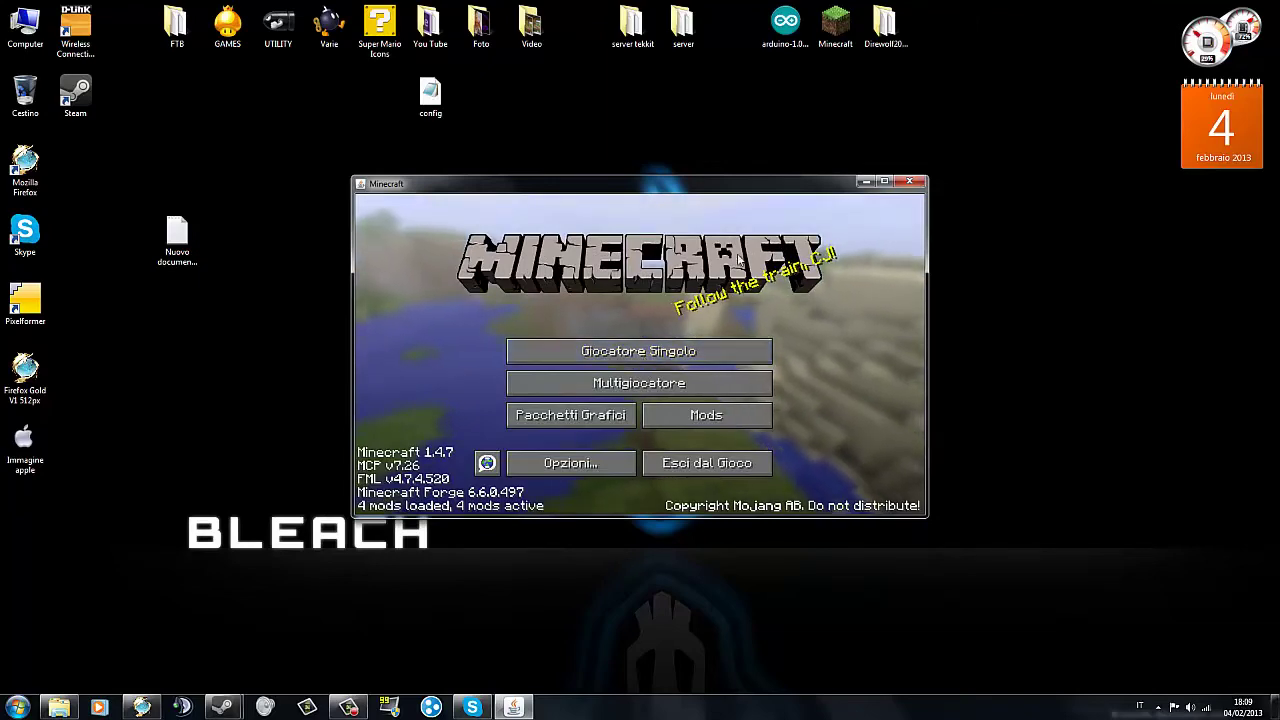
{"action": "left_click", "coordinate": [884, 181]}
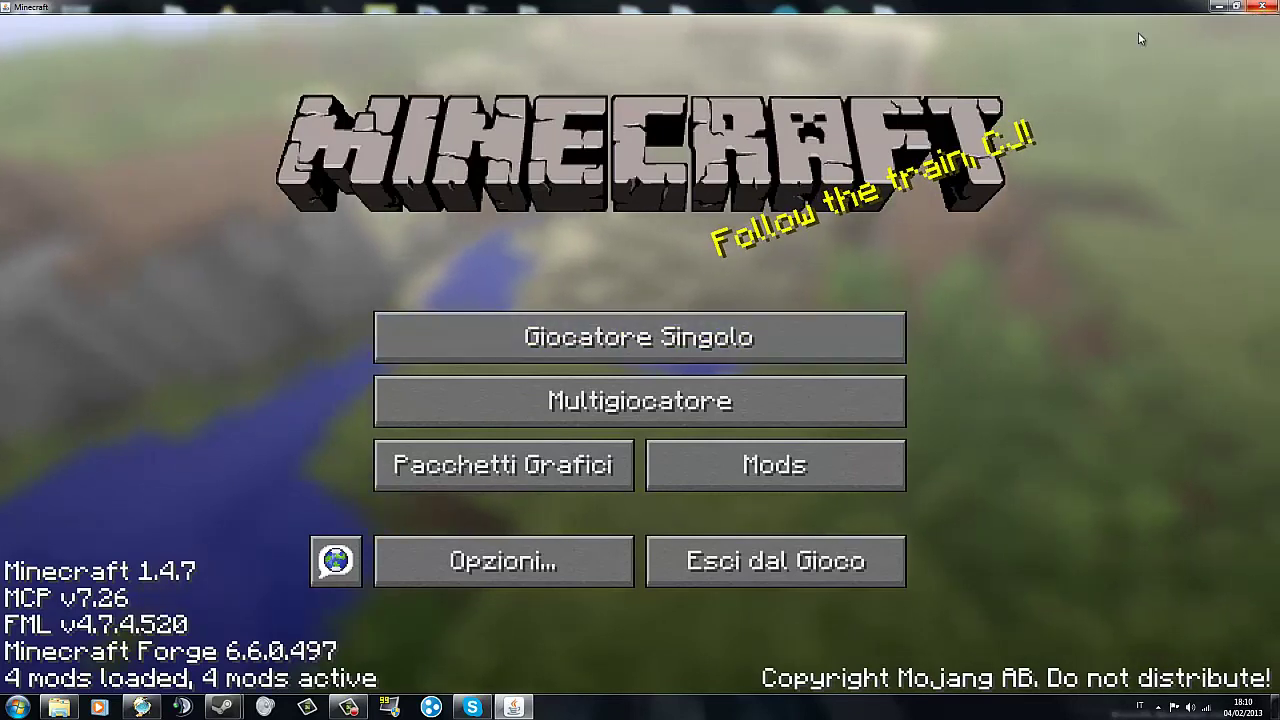
{"action": "left_click", "coordinate": [1268, 7]}
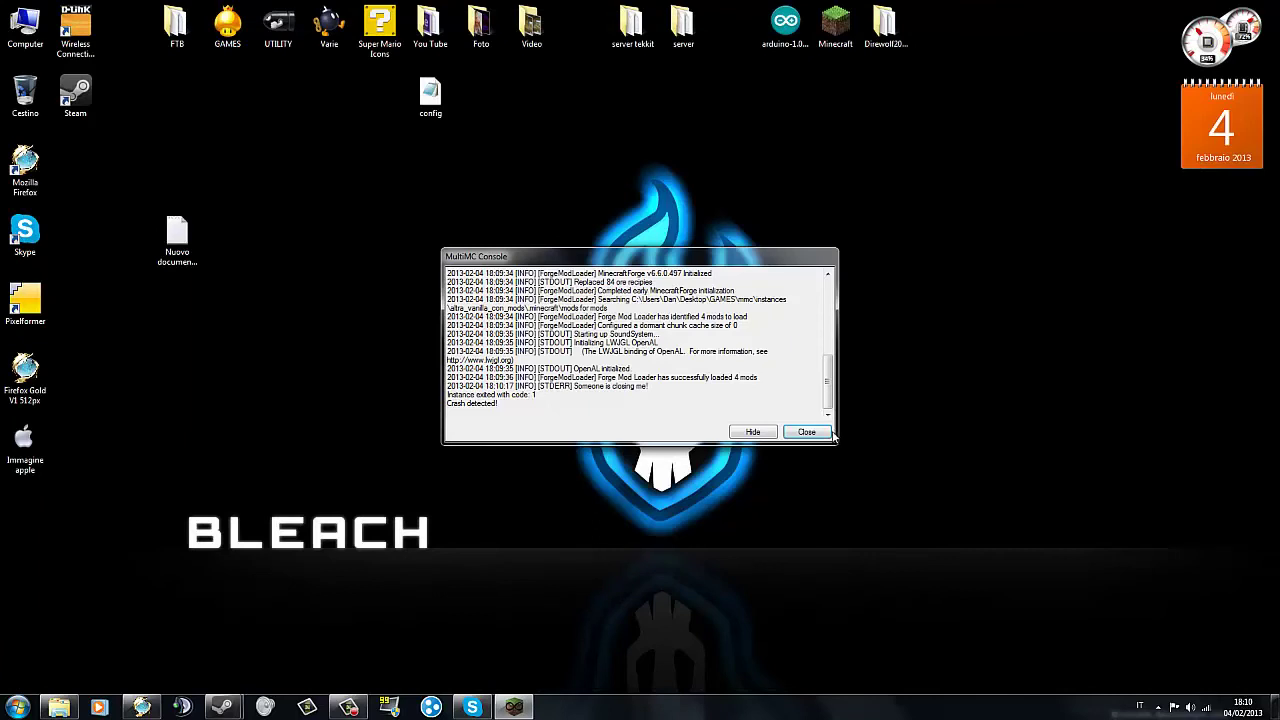
{"action": "left_click", "coordinate": [826, 433]}
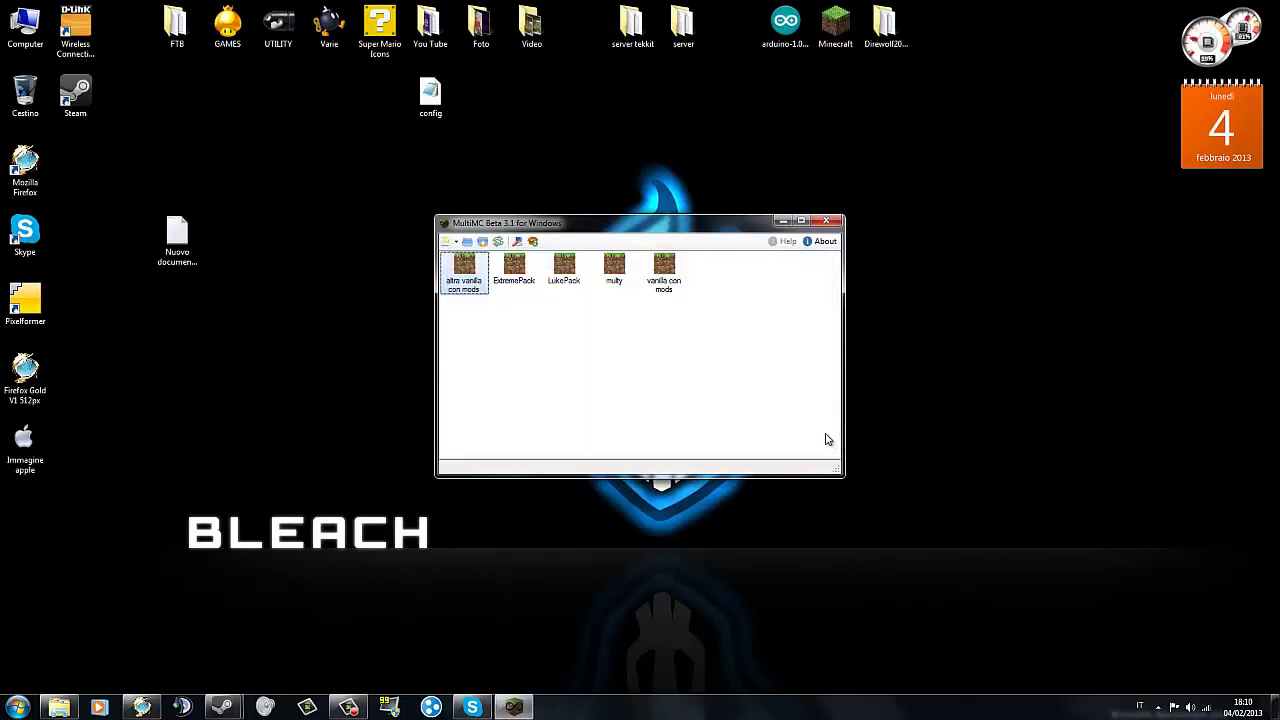